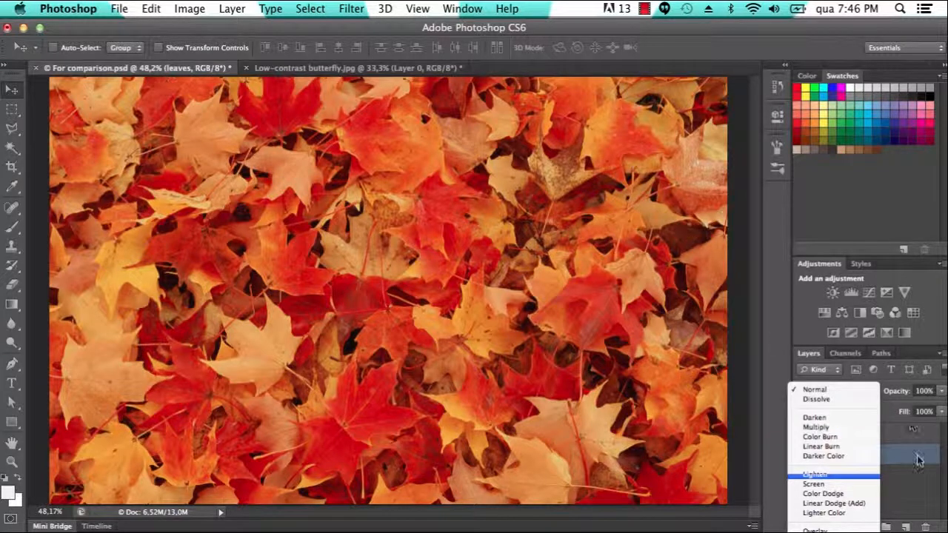
# Show the gradient layer above the leaves and make it the active layer
pyautogui.click(903, 483)
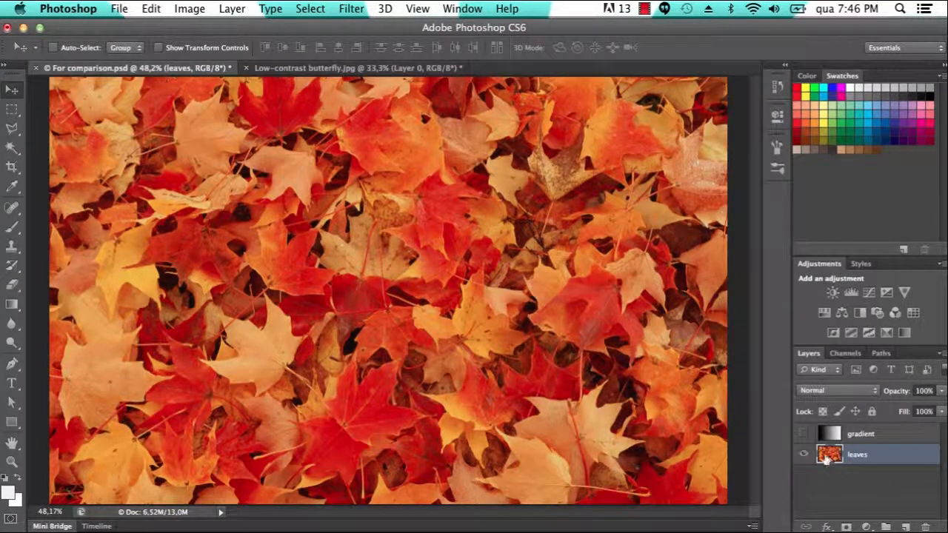
pyautogui.click(804, 434)
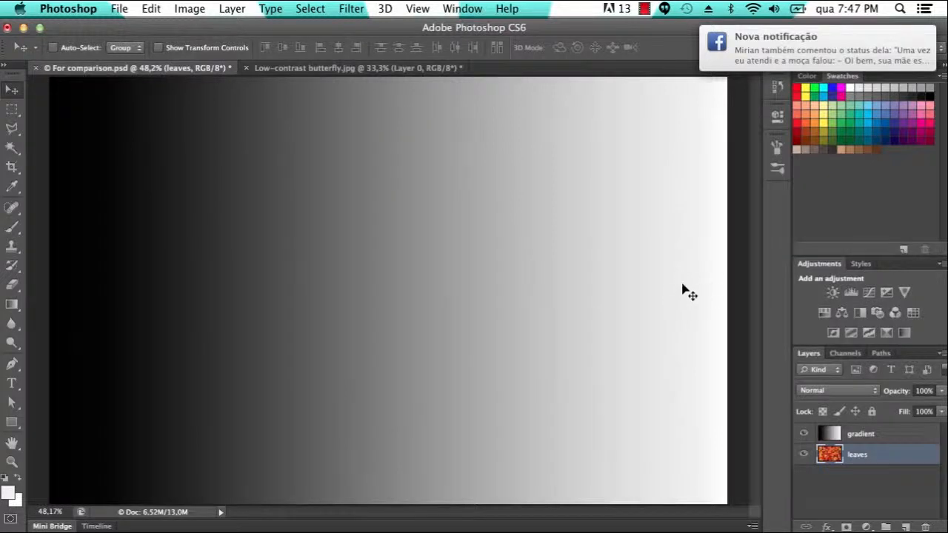
pyautogui.click(883, 438)
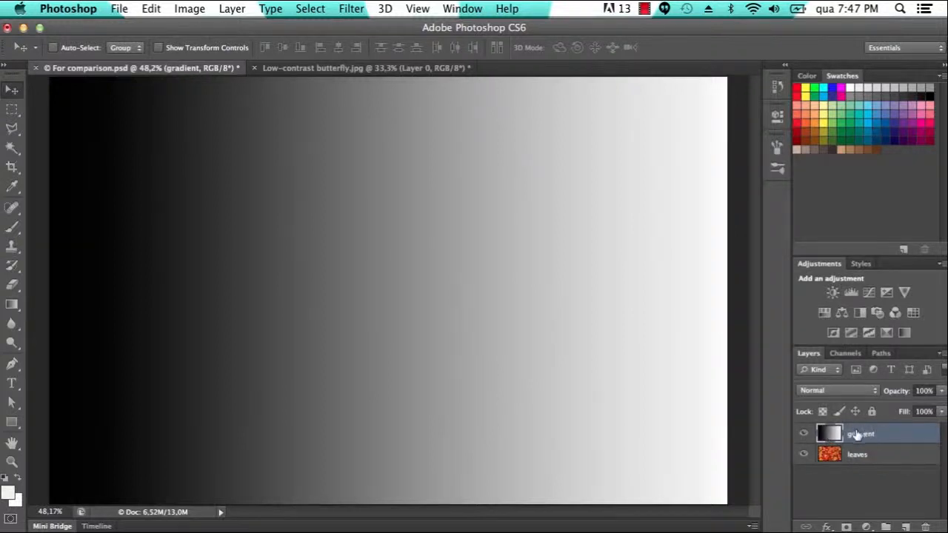
pyautogui.click(846, 389)
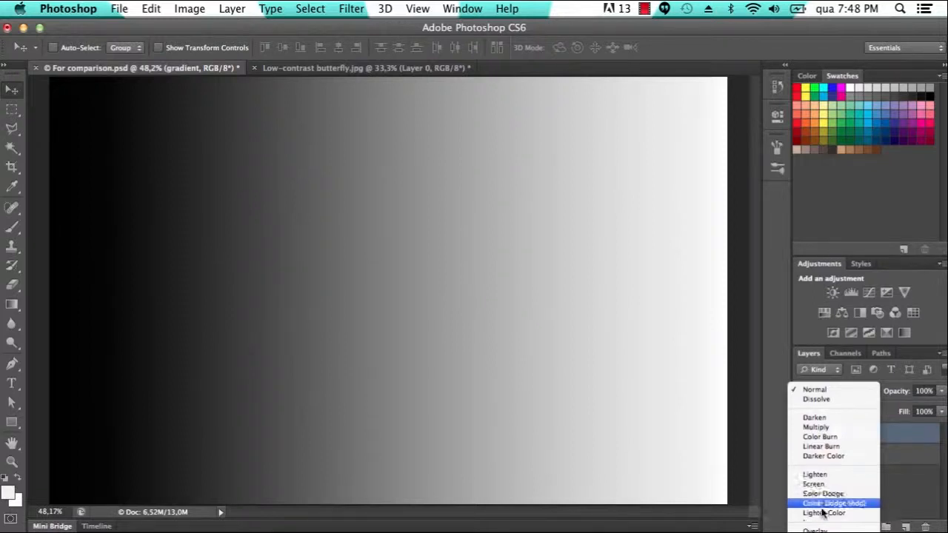
pyautogui.scroll(-4, 818, 508)
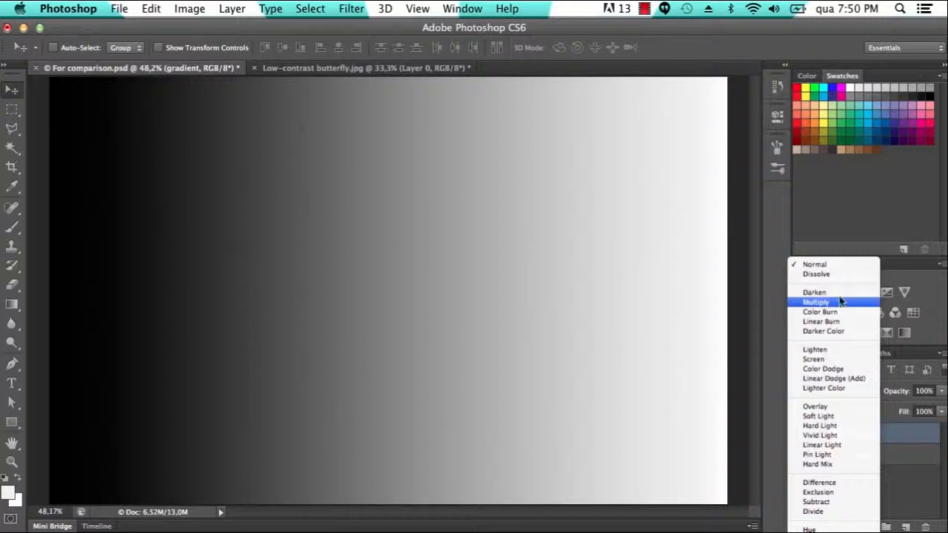
pyautogui.click(931, 284)
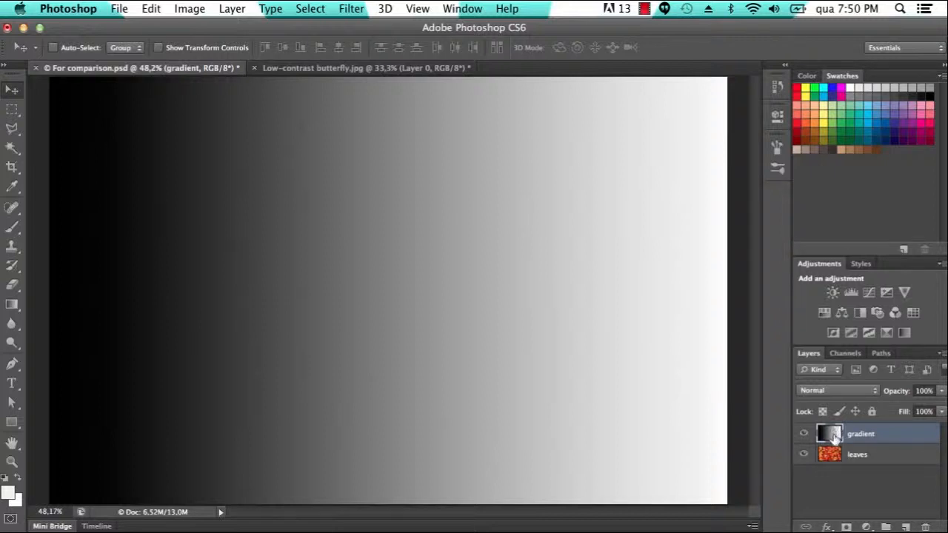
# Try the gradient layer's blend mode as Darken, then Multiply, then Color Burn over the leaves
pyautogui.click(836, 391)
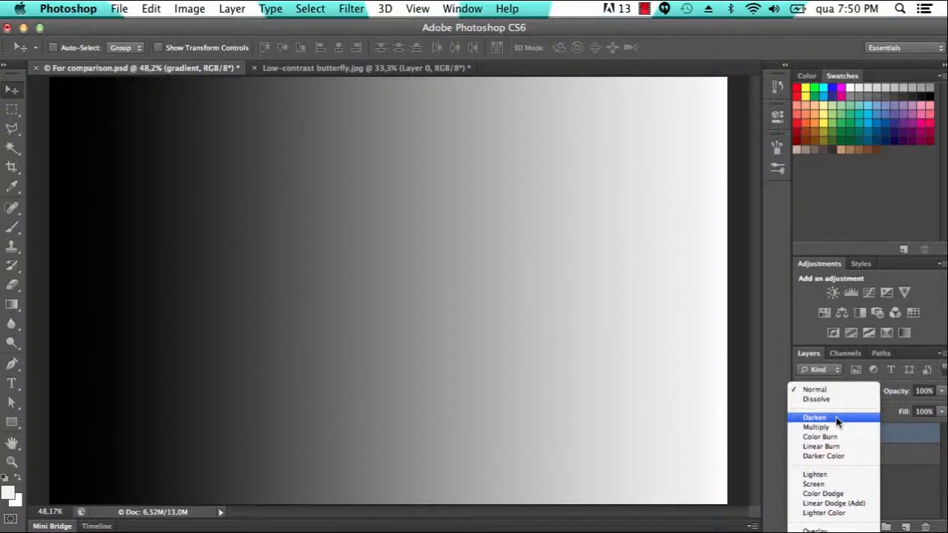
pyautogui.click(838, 420)
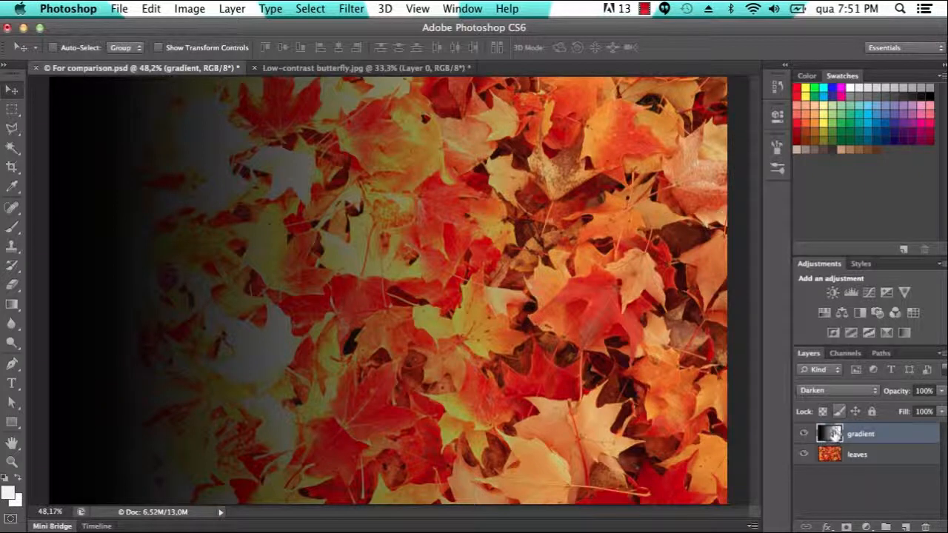
pyautogui.click(839, 390)
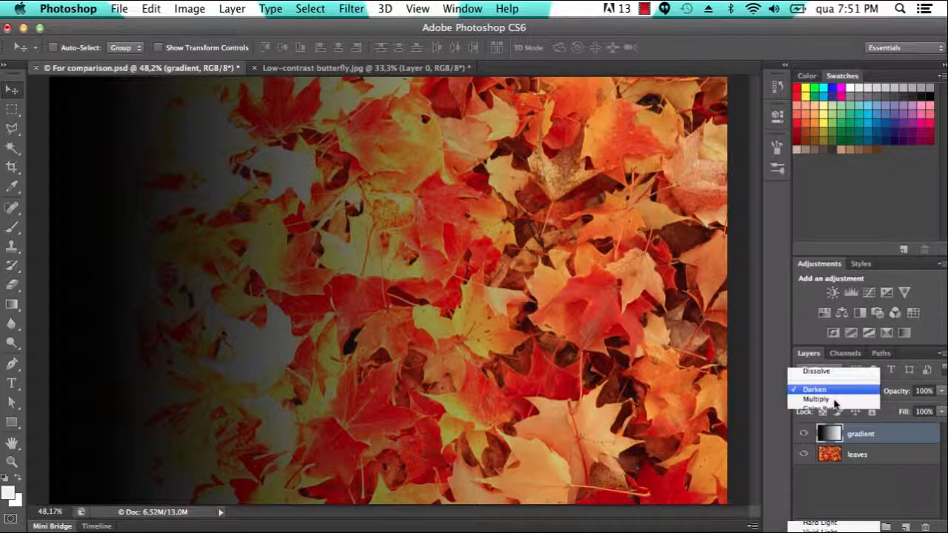
pyautogui.click(834, 402)
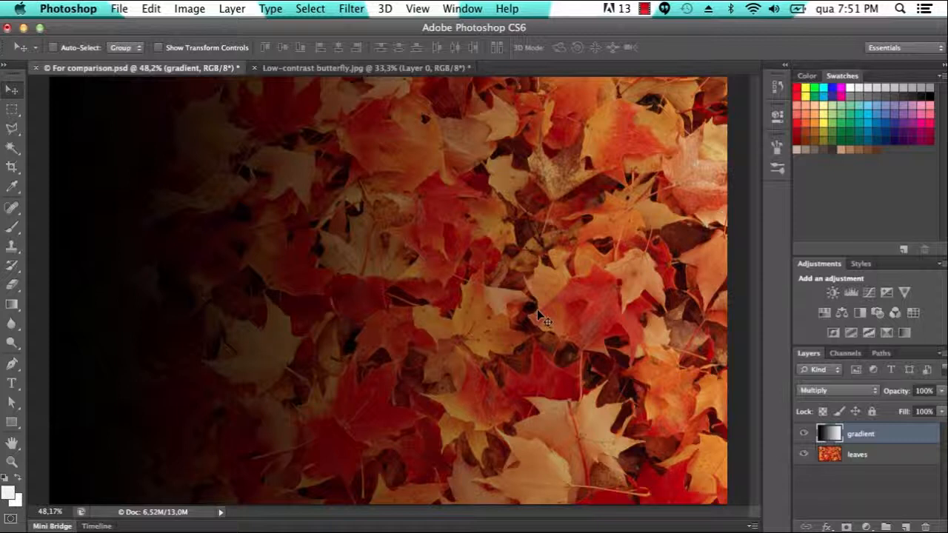
pyautogui.click(846, 392)
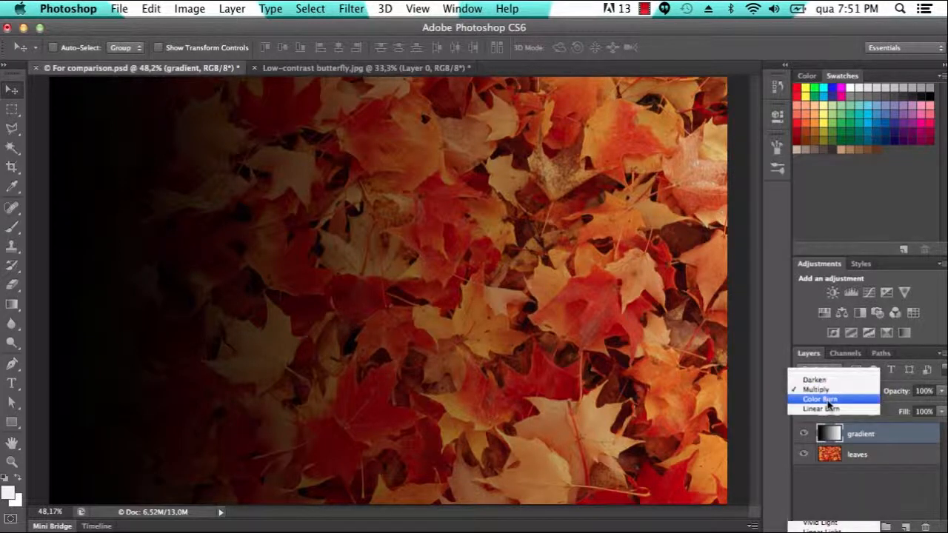
pyautogui.click(830, 398)
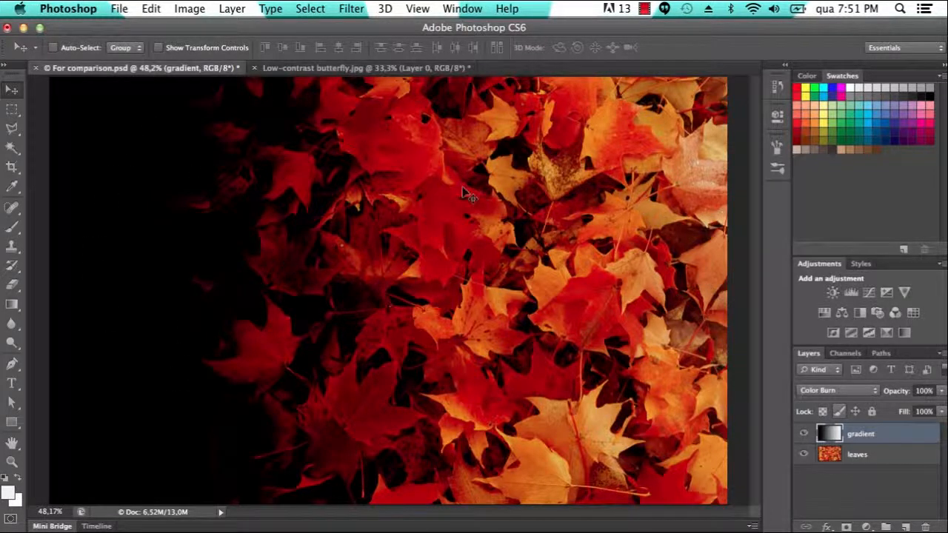
# Try the remaining darkening blend modes on the gradient layer: Linear Burn, followed by Darker Color
pyautogui.click(835, 393)
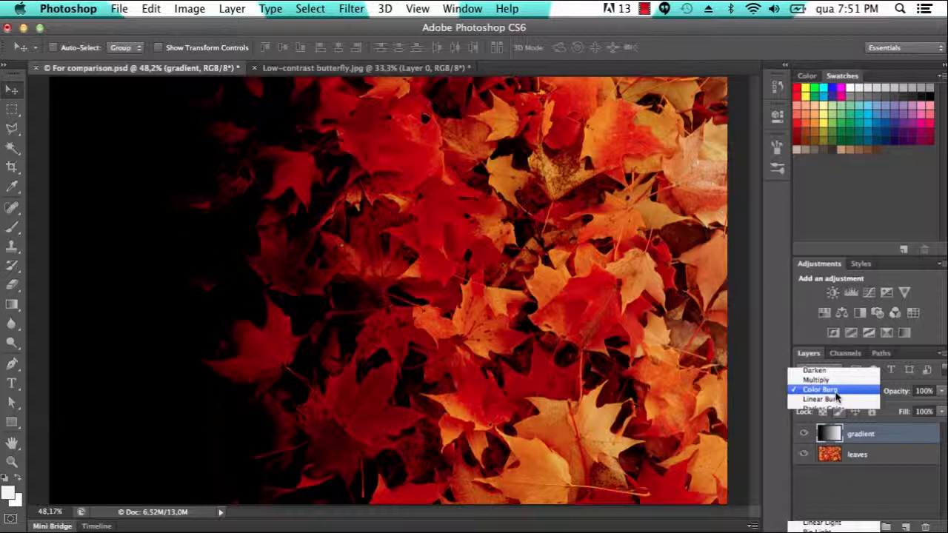
pyautogui.click(833, 398)
pyautogui.click(831, 387)
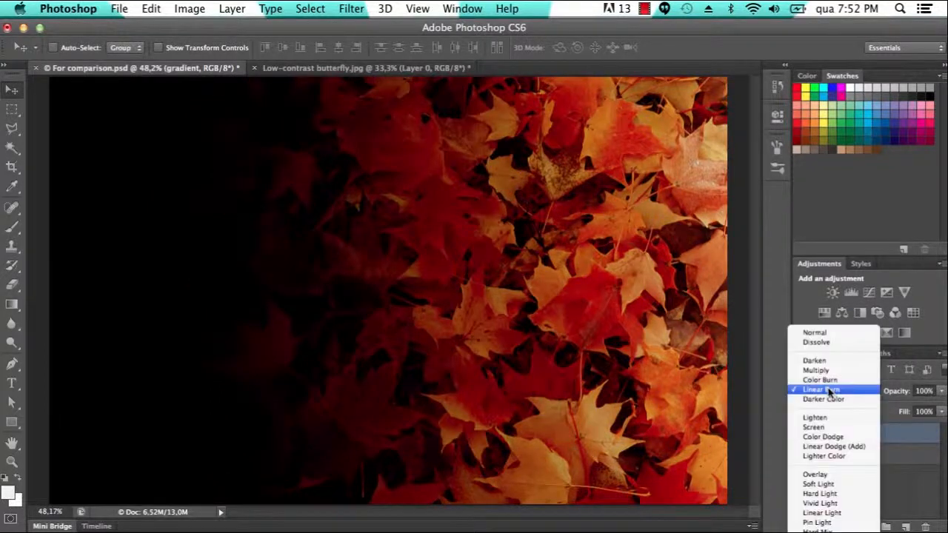
pyautogui.click(826, 400)
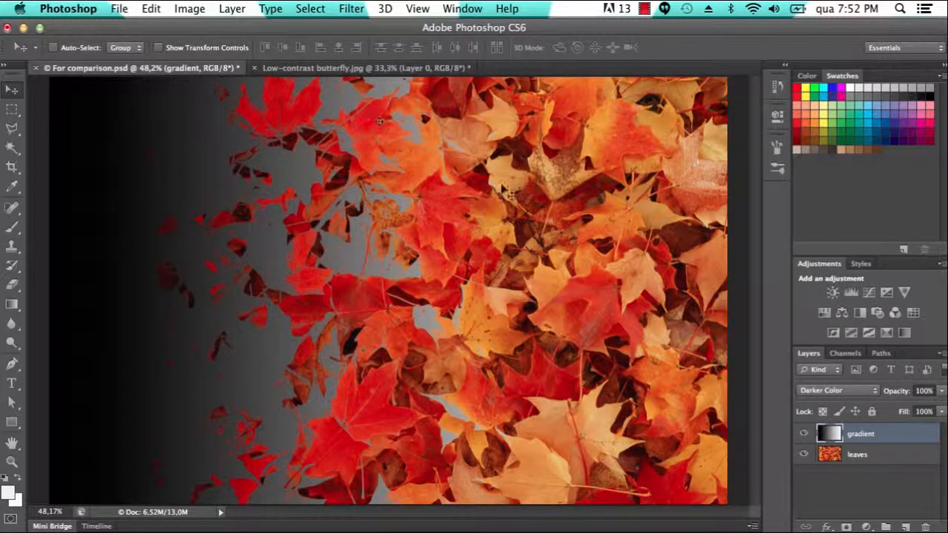
# Switch the gradient layer to the lightening blend modes, trying Lighten and then Screen
pyautogui.click(857, 390)
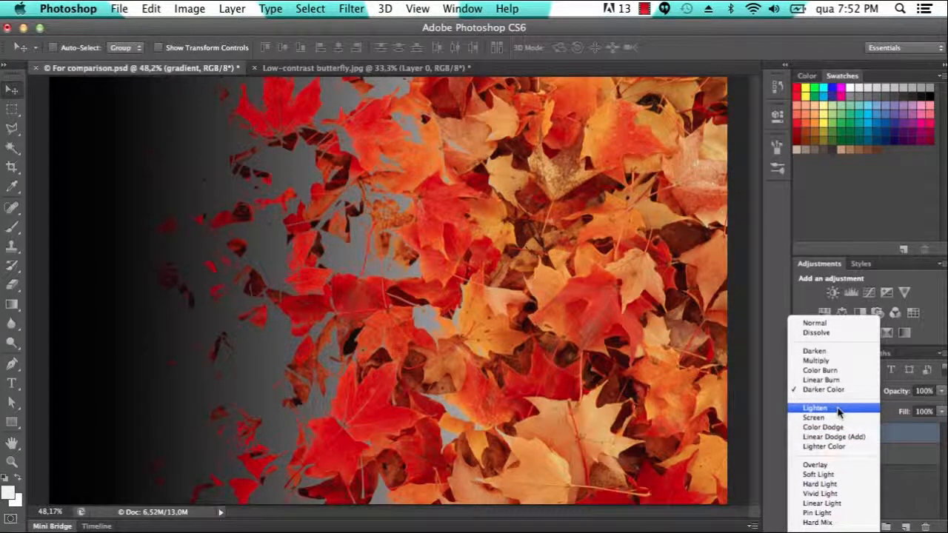
pyautogui.click(839, 409)
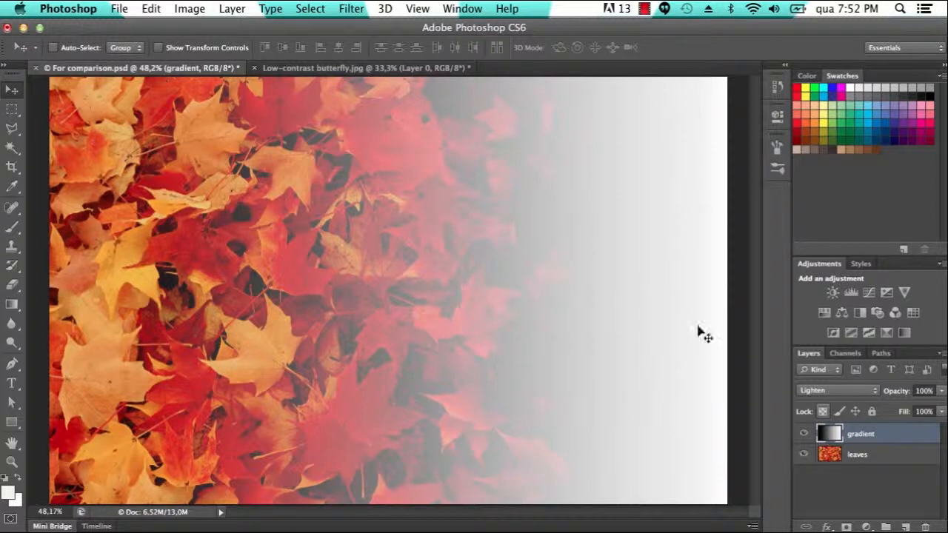
pyautogui.click(839, 390)
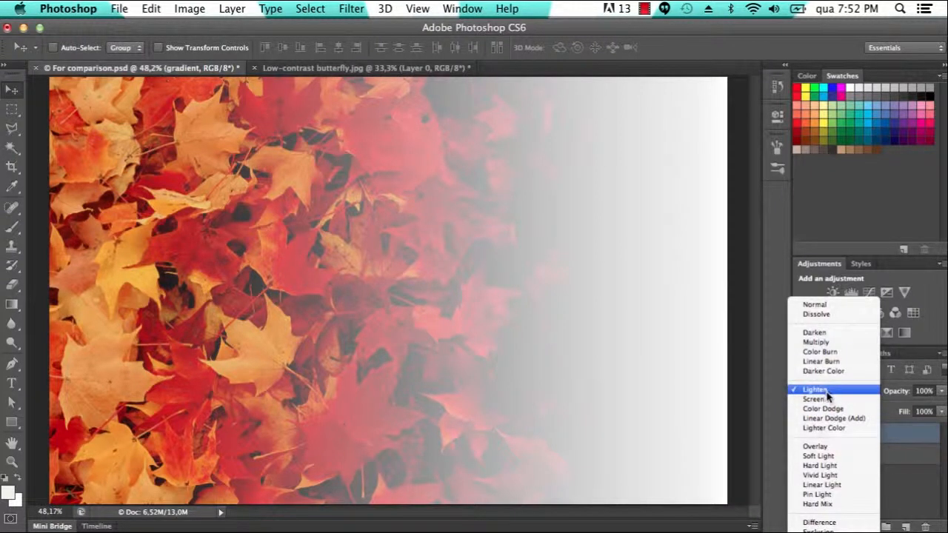
pyautogui.click(830, 392)
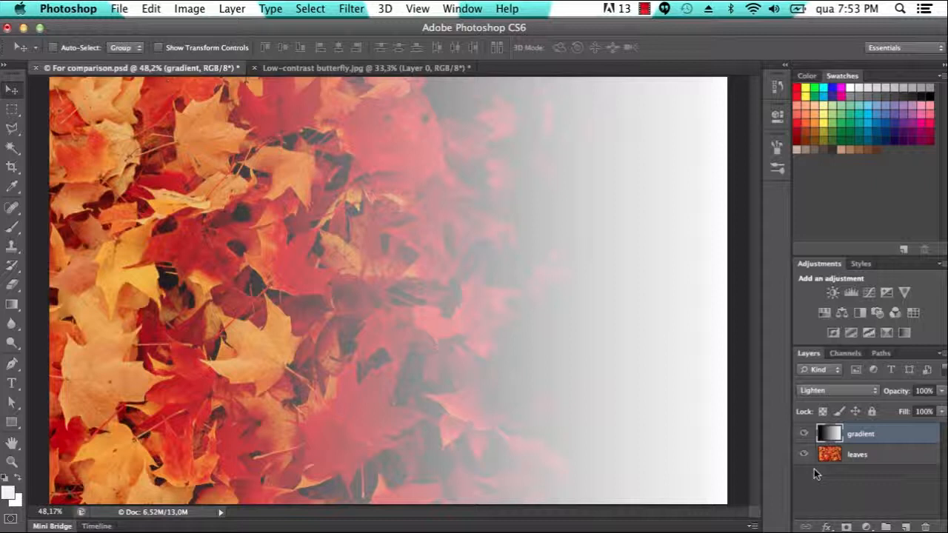
pyautogui.click(838, 390)
pyautogui.click(833, 401)
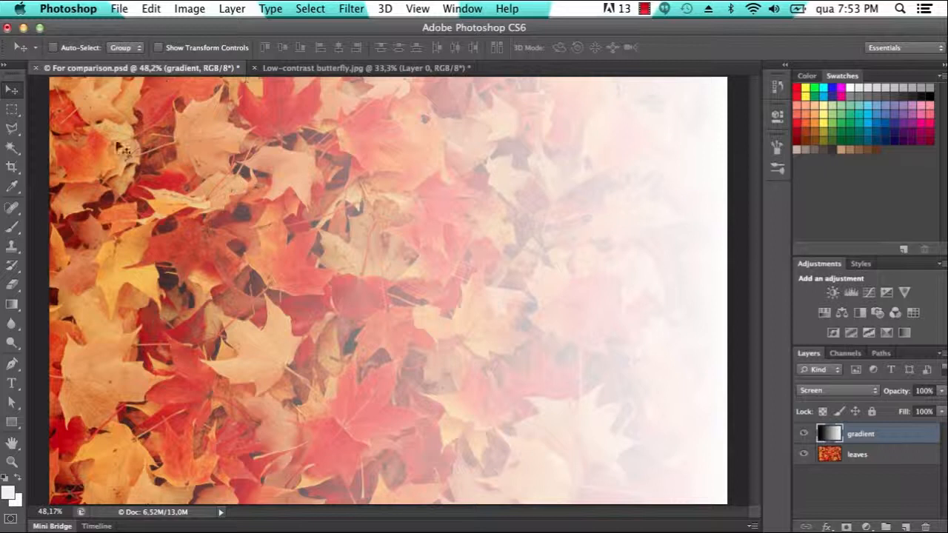
# Try the gradient layer's blend mode as Color Dodge, Linear Dodge (Add) and Lighter Color in turn
pyautogui.click(826, 391)
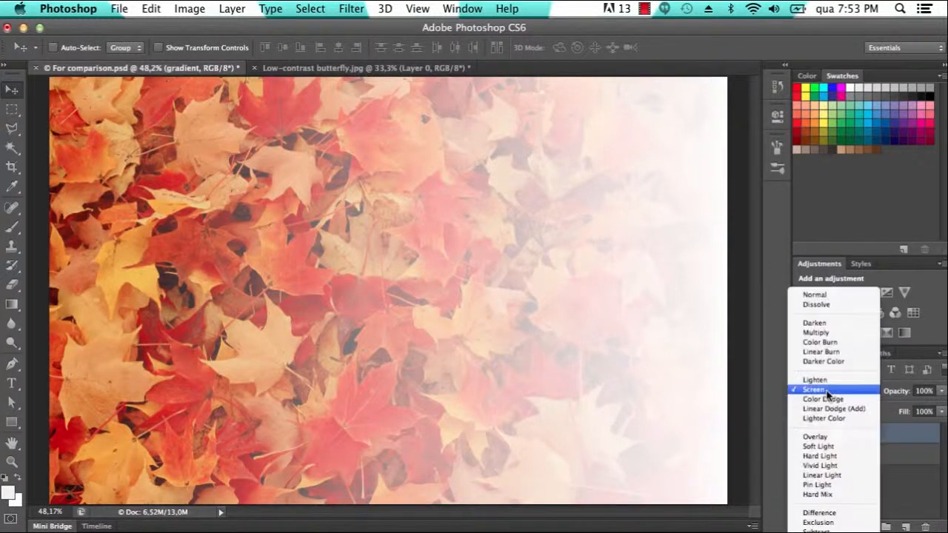
pyautogui.click(824, 399)
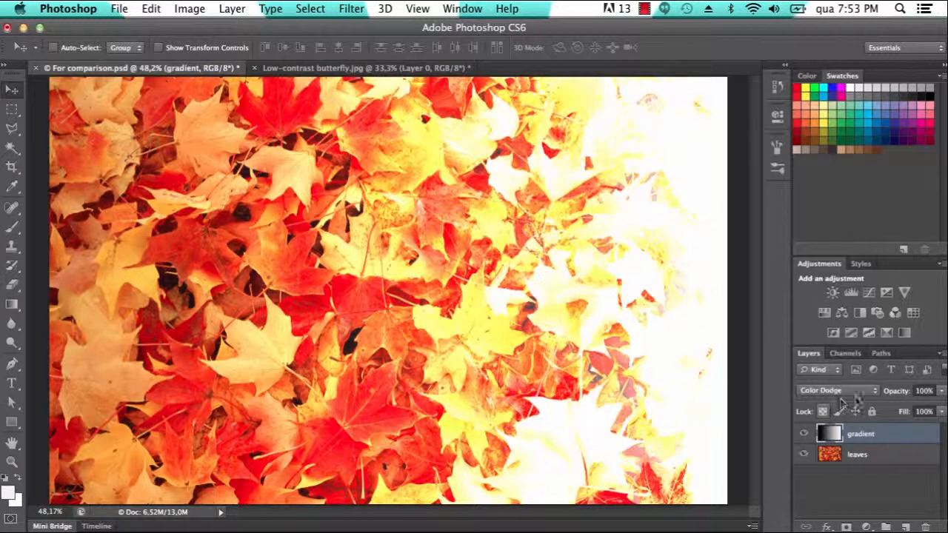
pyautogui.click(842, 394)
pyautogui.click(837, 394)
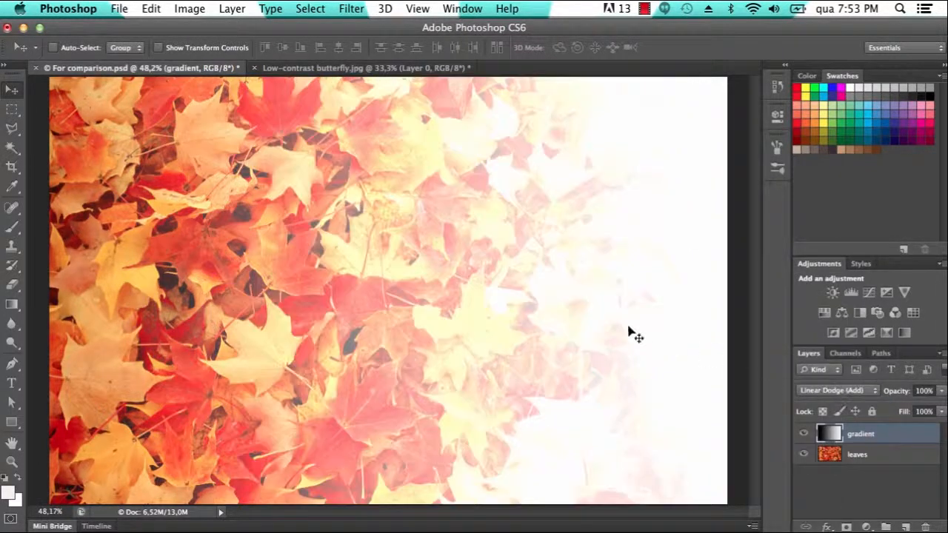
pyautogui.click(837, 390)
pyautogui.click(824, 406)
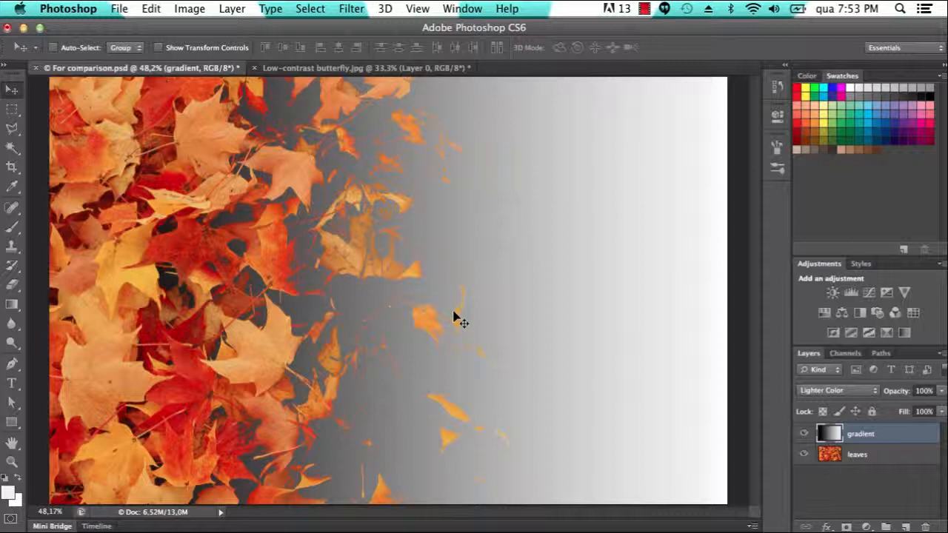
# Try the contrast blend modes Overlay, Soft Light and Hard Light in turn on the gradient layer
pyautogui.click(837, 390)
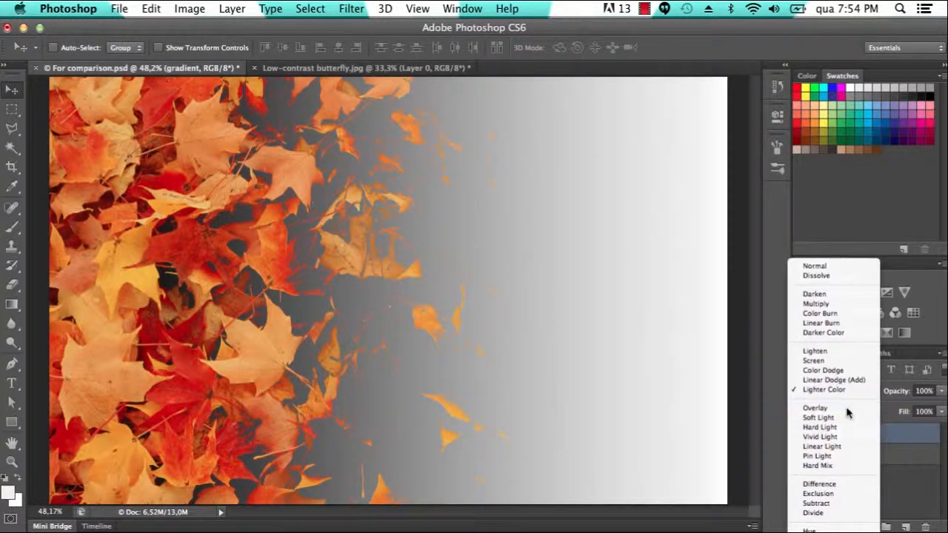
pyautogui.click(850, 408)
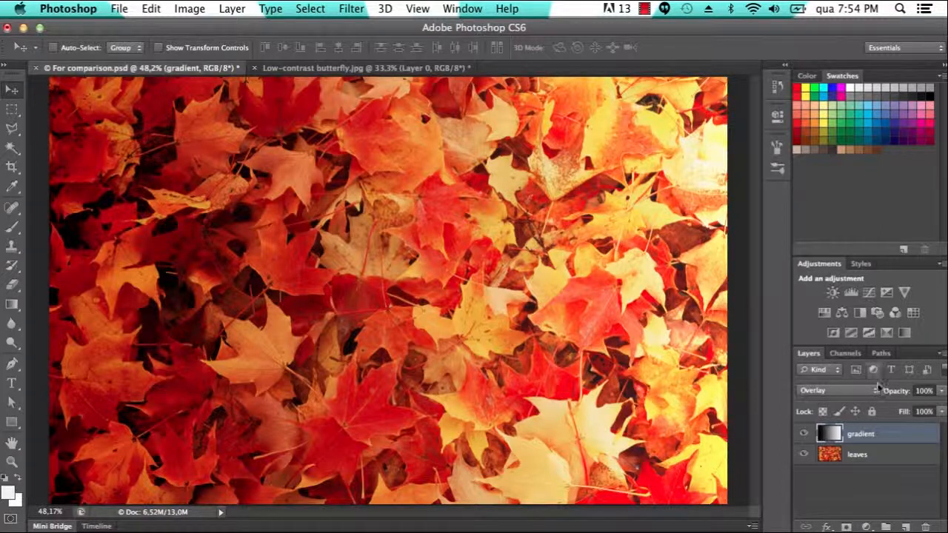
pyautogui.click(838, 390)
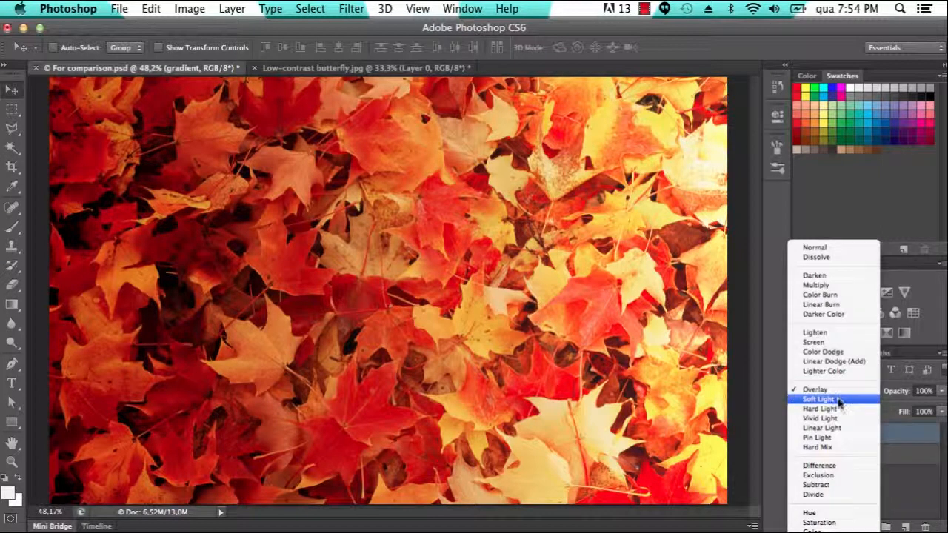
pyautogui.click(840, 399)
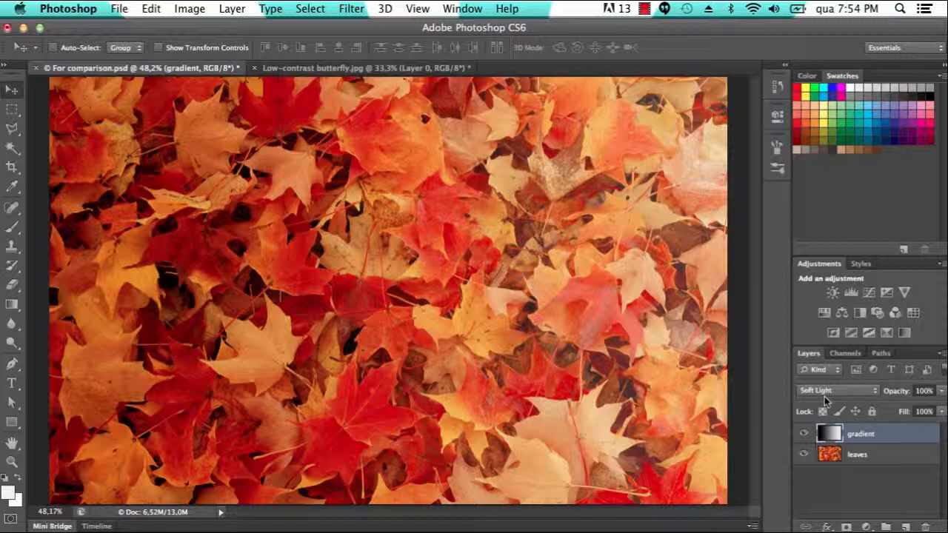
pyautogui.click(827, 394)
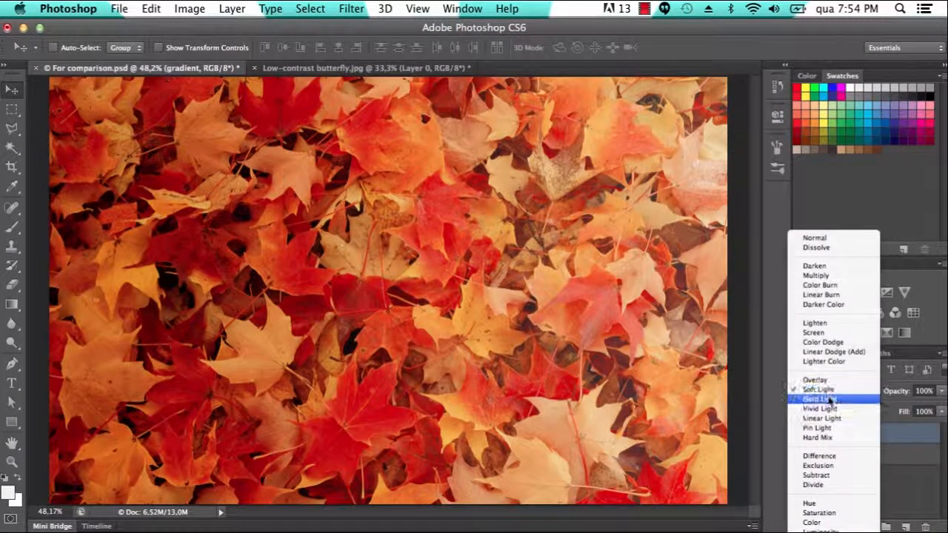
pyautogui.click(827, 400)
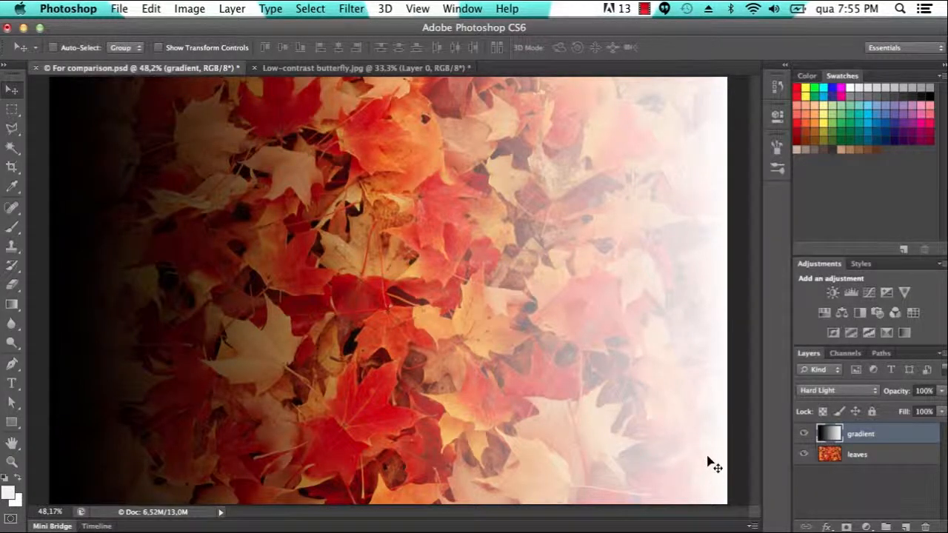
# Try the gradient layer's blend mode as Vivid Light and then as Linear Light
pyautogui.click(836, 391)
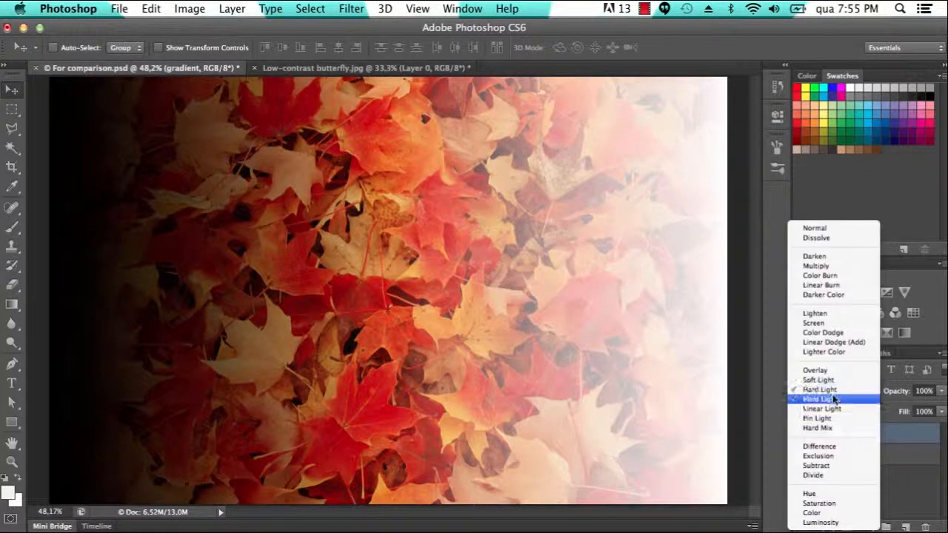
pyautogui.click(832, 400)
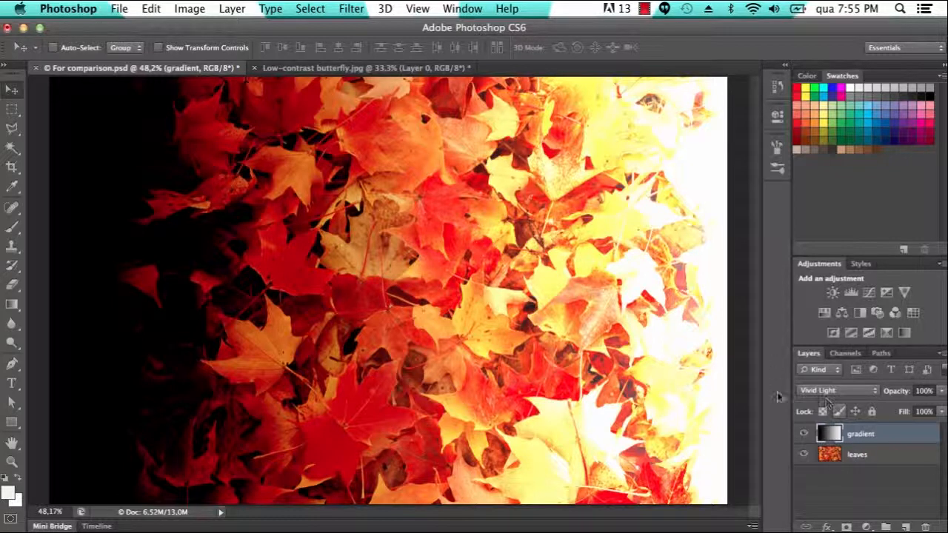
pyautogui.click(828, 391)
pyautogui.click(833, 400)
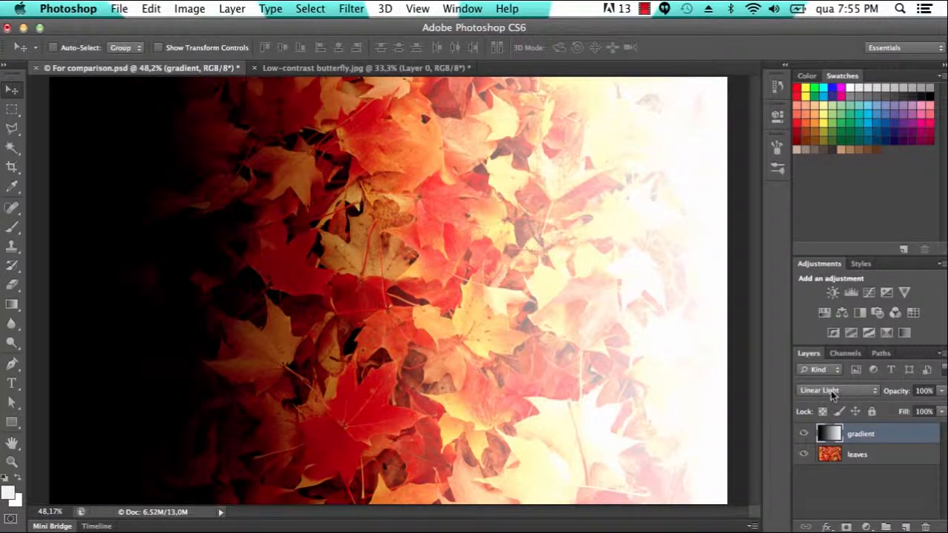
# Try Pin Light on the gradient layer, and then set its blend mode to Hard Mix
pyautogui.click(831, 391)
pyautogui.click(828, 400)
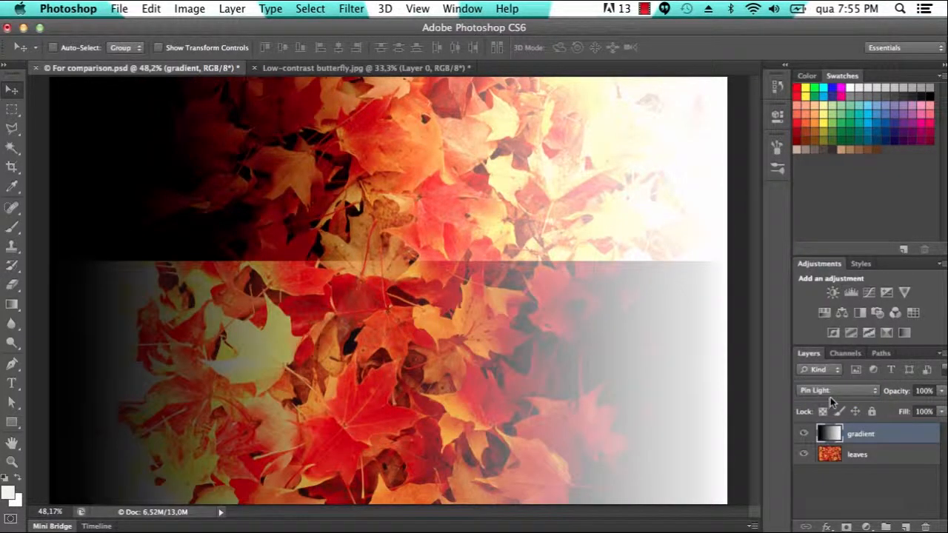
pyautogui.click(834, 389)
pyautogui.click(831, 400)
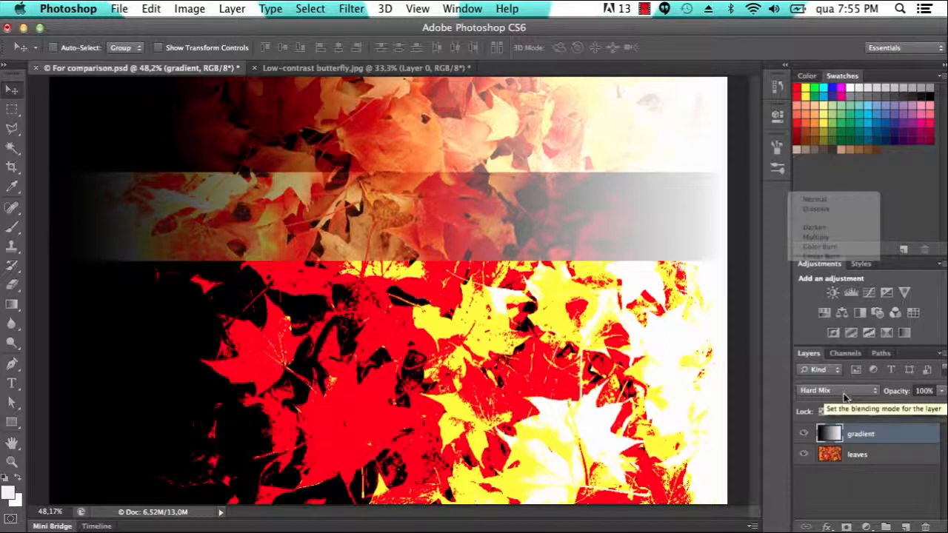
# Switch to the Low-contrast butterfly.jpg document and fit the image to the screen
pyautogui.click(843, 398)
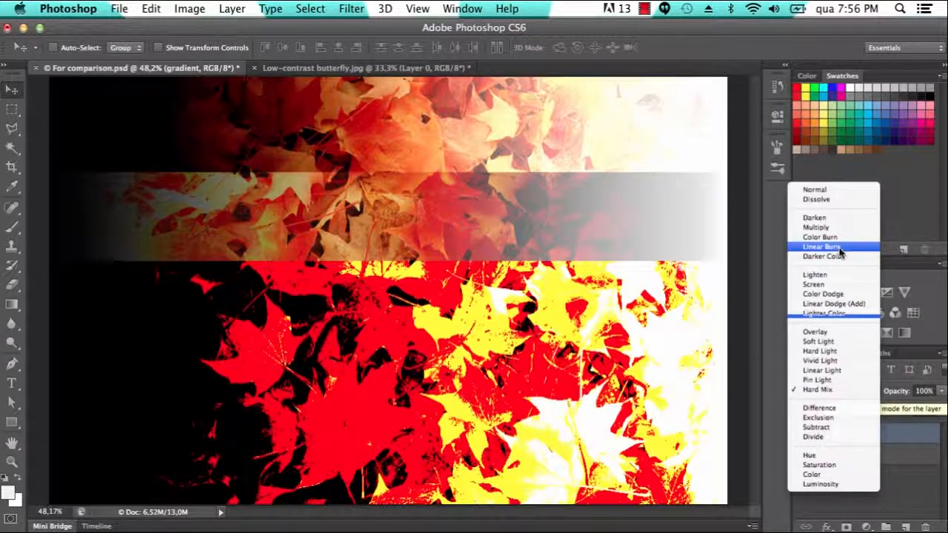
pyautogui.click(772, 249)
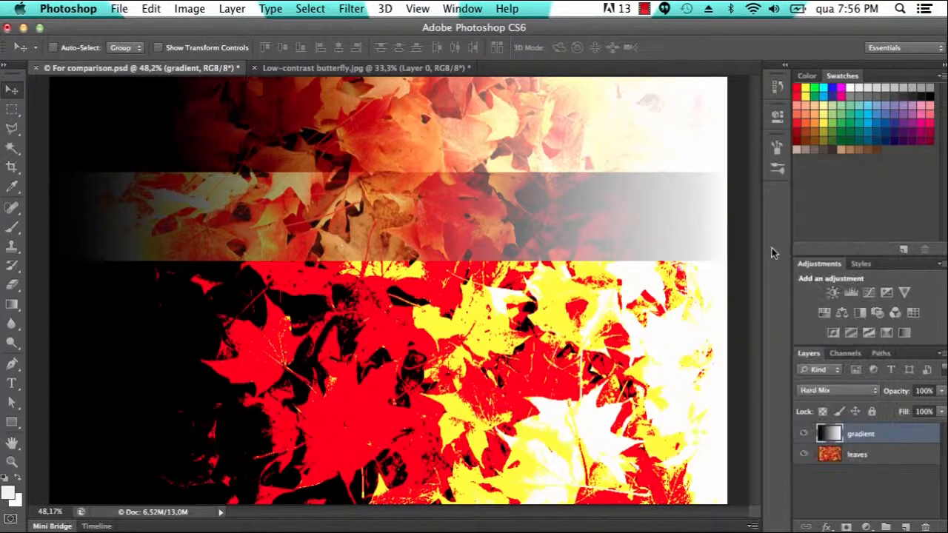
pyautogui.click(362, 71)
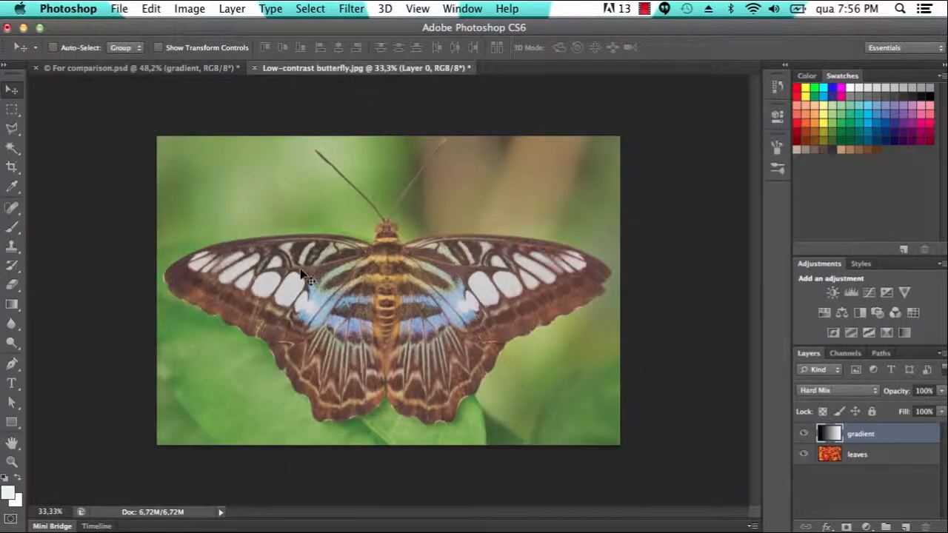
pyautogui.press('super+plus')
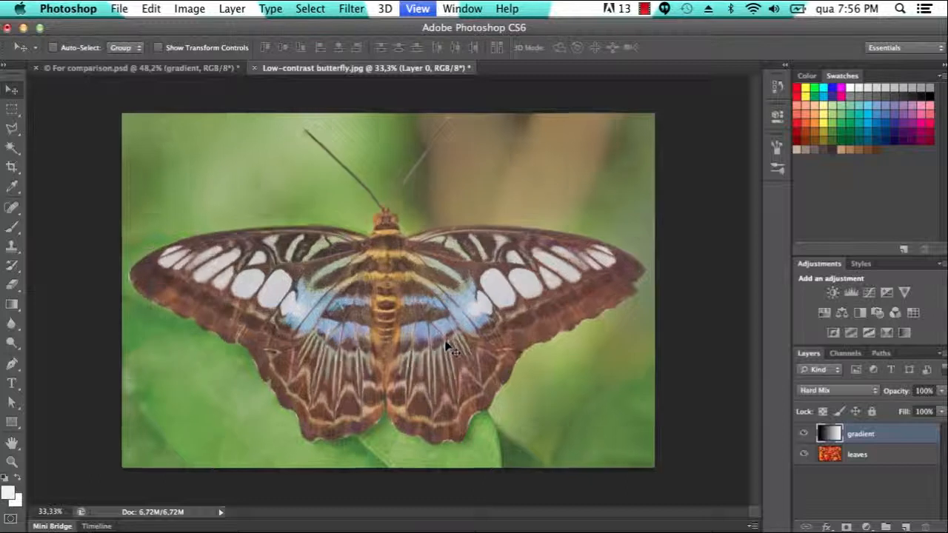
pyautogui.press('super+0')
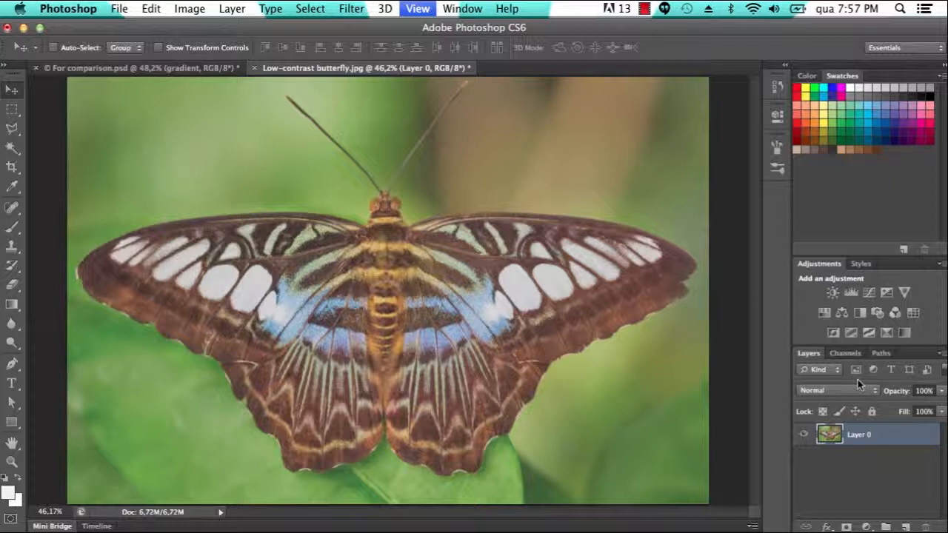
# Try Darken, Multiply and Color Burn in turn as Layer 0's blend mode, and return it to Normal
pyautogui.click(853, 391)
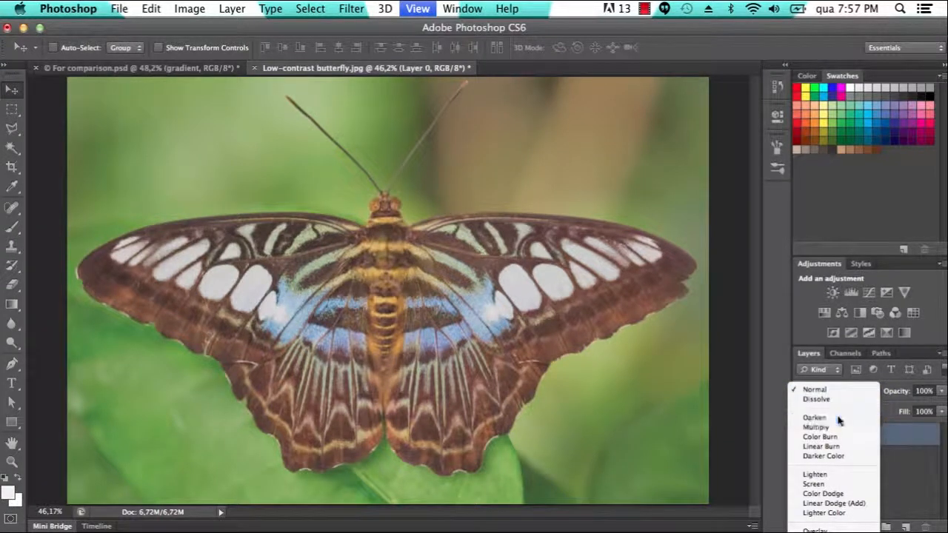
pyautogui.click(841, 417)
pyautogui.click(844, 387)
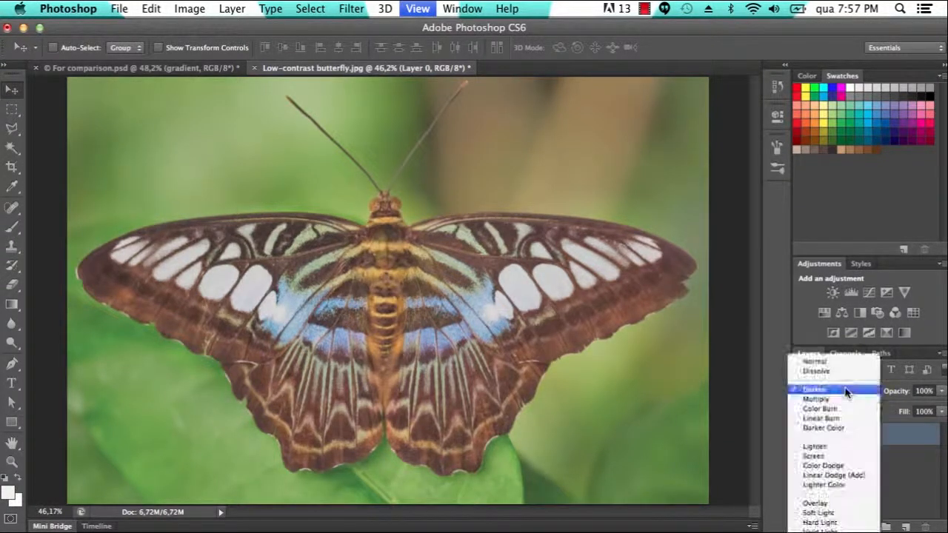
pyautogui.click(839, 402)
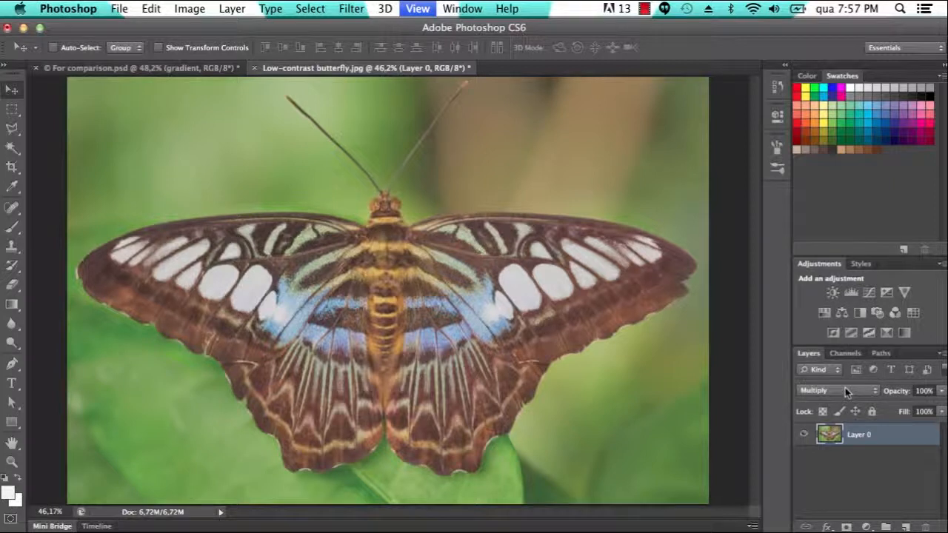
pyautogui.click(845, 387)
pyautogui.click(840, 399)
pyautogui.click(846, 388)
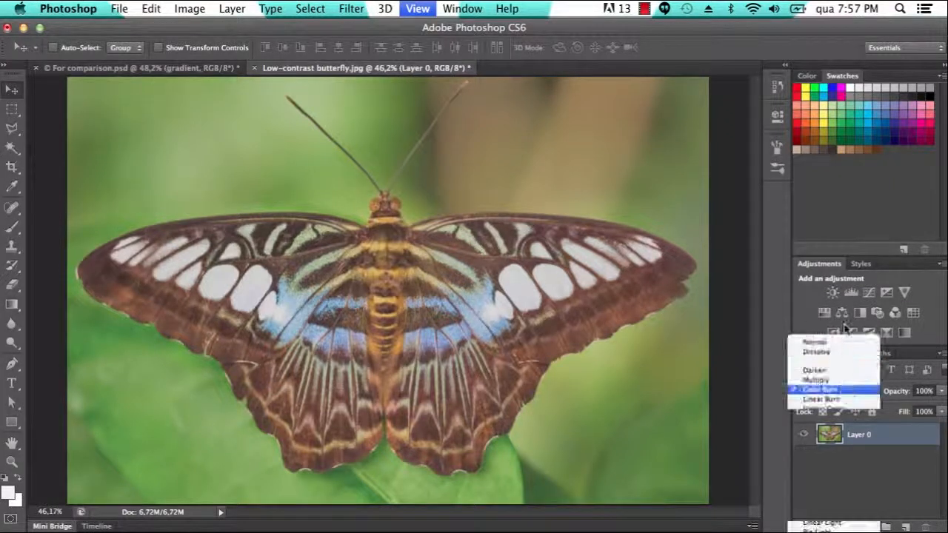
pyautogui.click(835, 337)
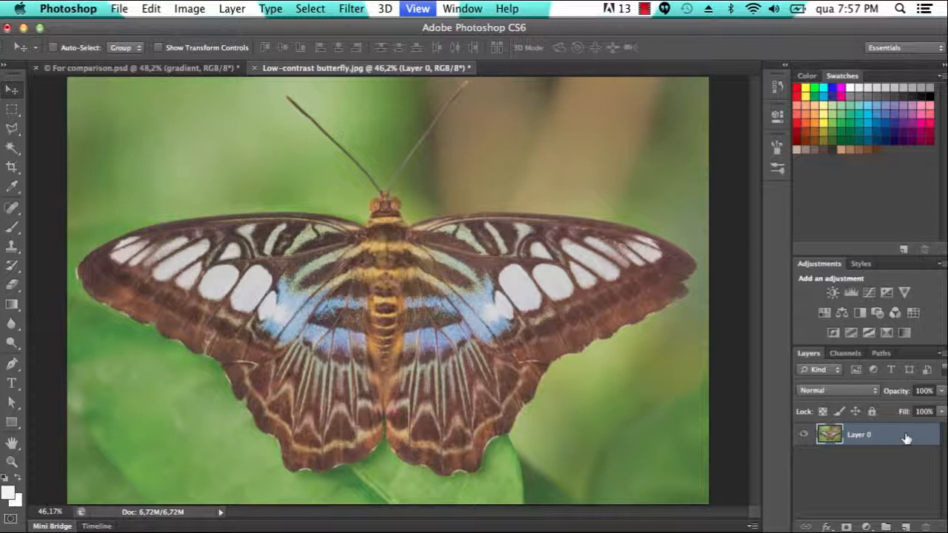
# Duplicate Layer 0 and try the copy's blend mode as Darken and then as Multiply
pyautogui.press('super+j')
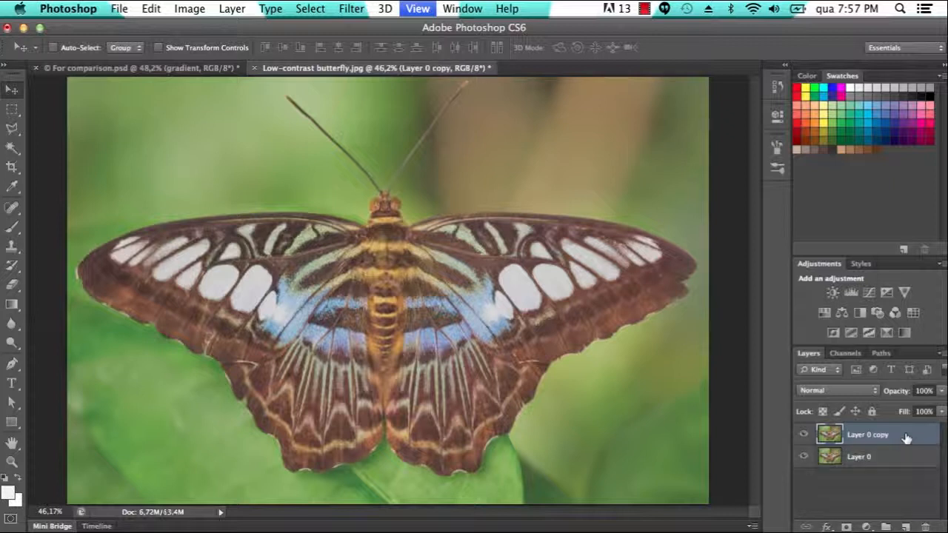
pyautogui.click(835, 390)
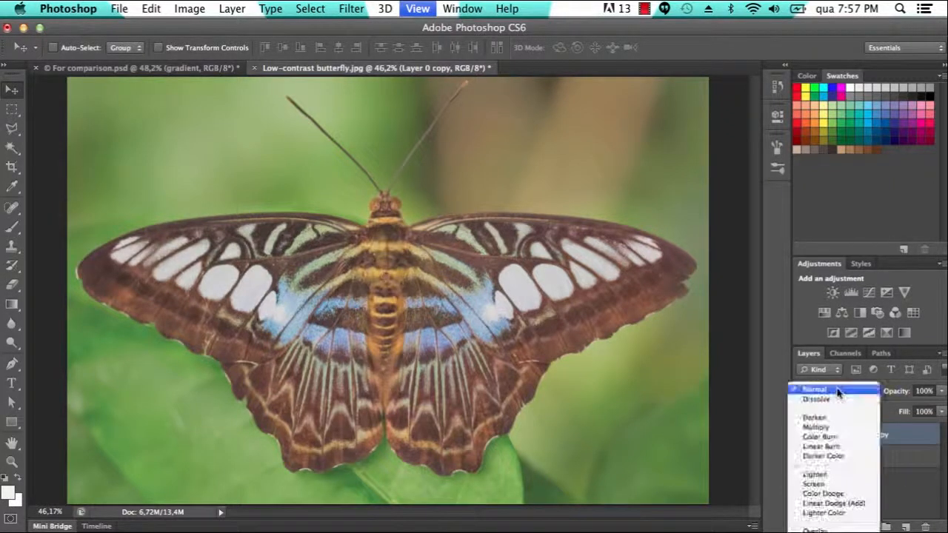
pyautogui.click(830, 418)
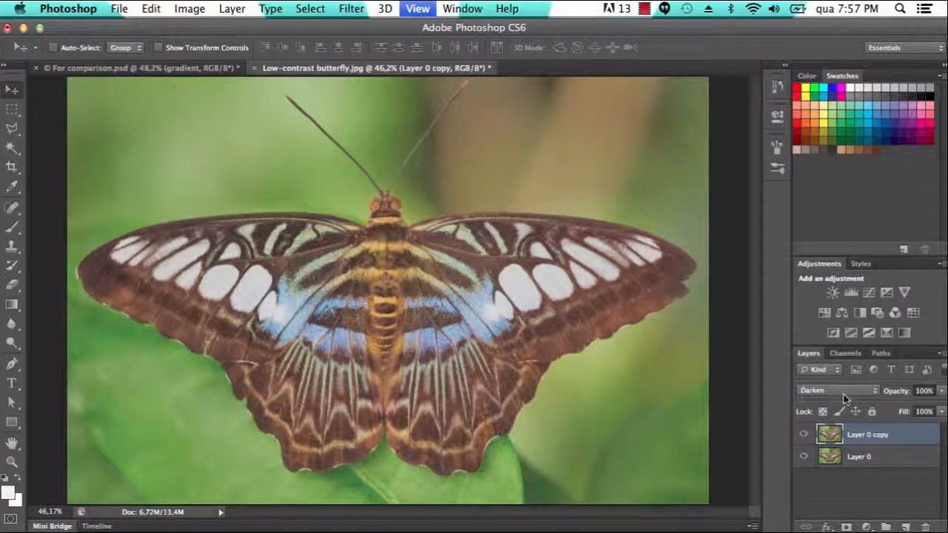
pyautogui.click(844, 394)
pyautogui.click(844, 401)
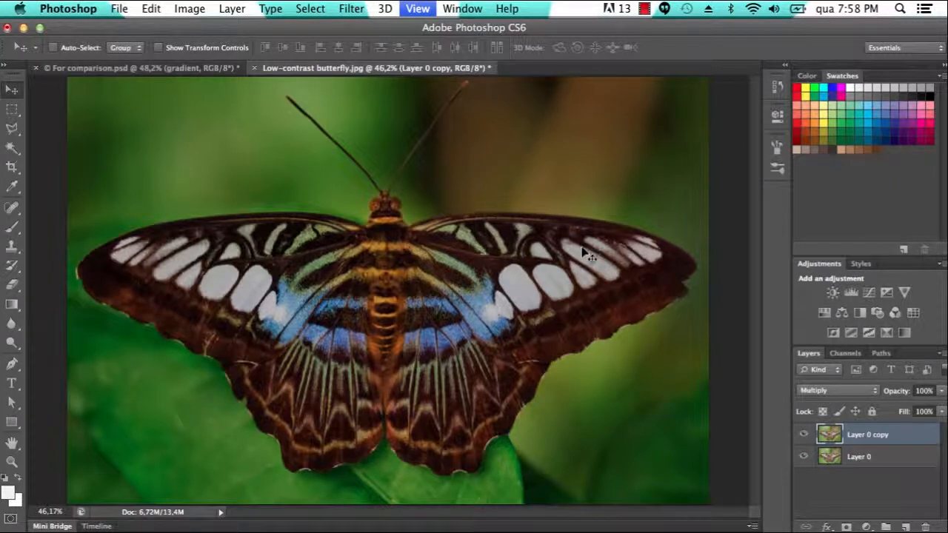
# Reset the copy layer's blend mode to Normal, and try Darken, Multiply and Lighten on it in turn
pyautogui.click(850, 391)
pyautogui.click(830, 357)
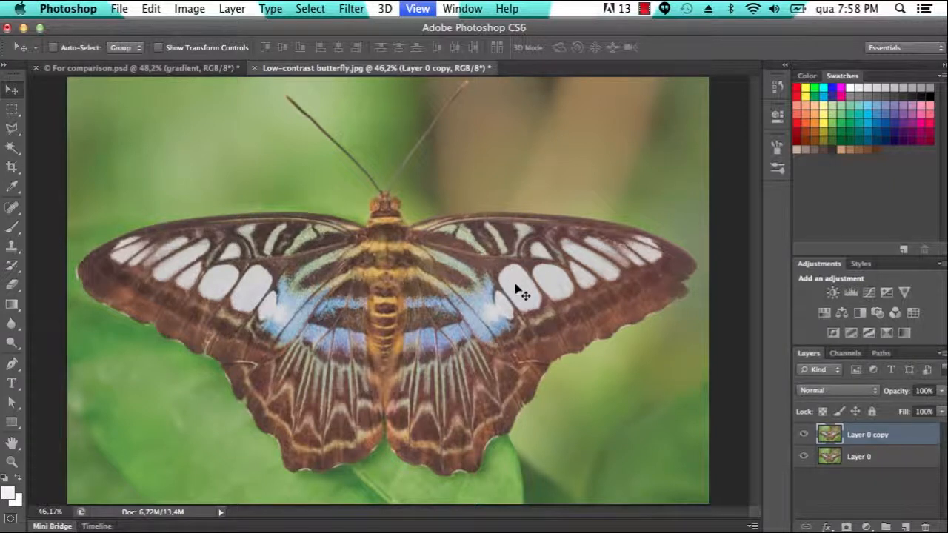
pyautogui.click(828, 392)
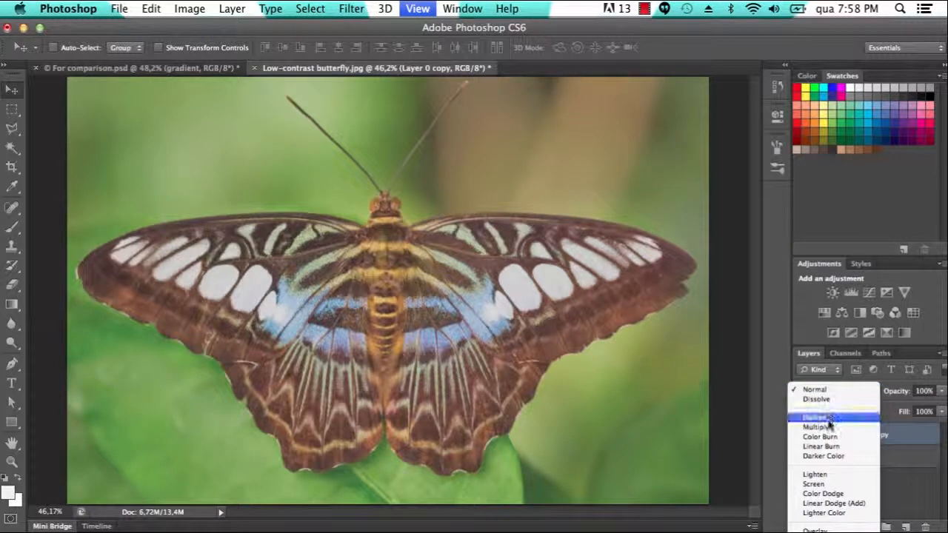
pyautogui.click(830, 418)
pyautogui.click(835, 394)
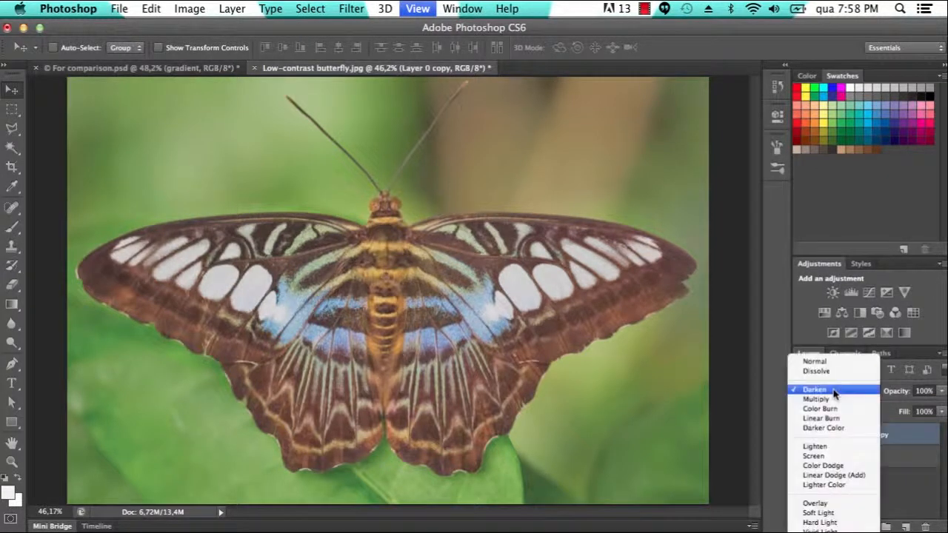
pyautogui.click(831, 400)
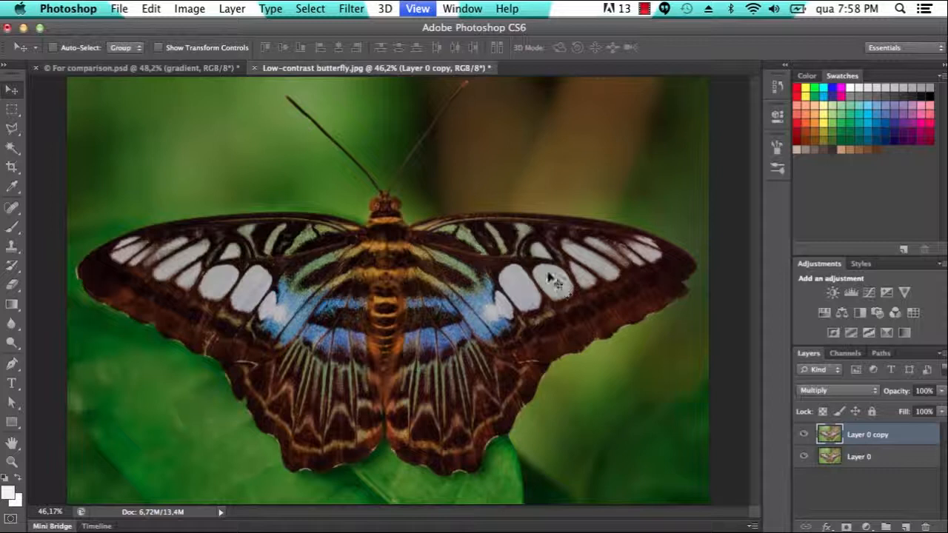
pyautogui.click(837, 394)
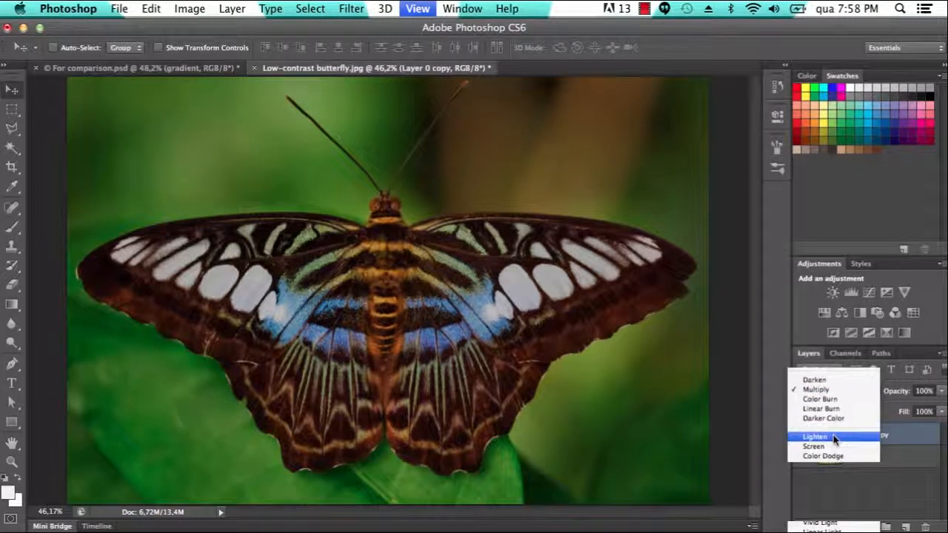
pyautogui.click(834, 438)
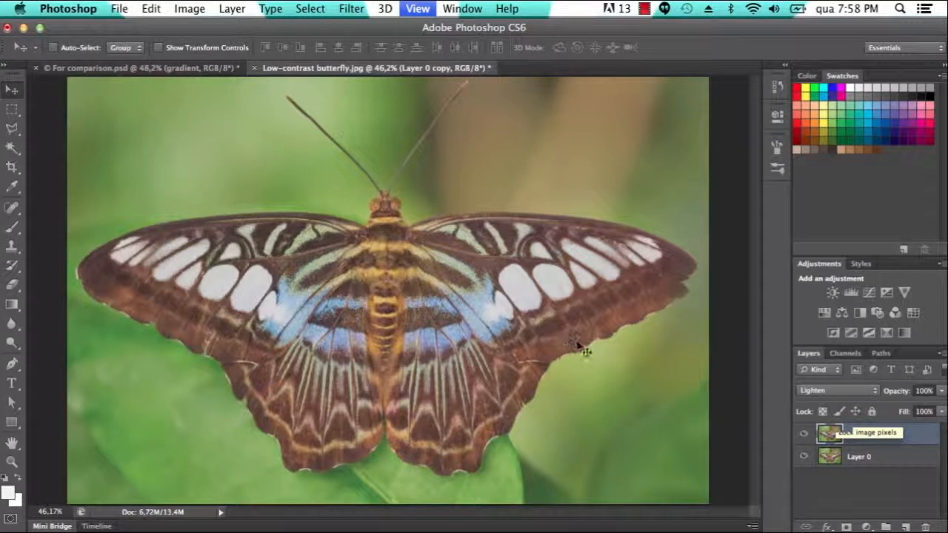
# Set the copy layer's blend mode to Overlay, and hide and show the layer to compare the contrast
pyautogui.click(834, 393)
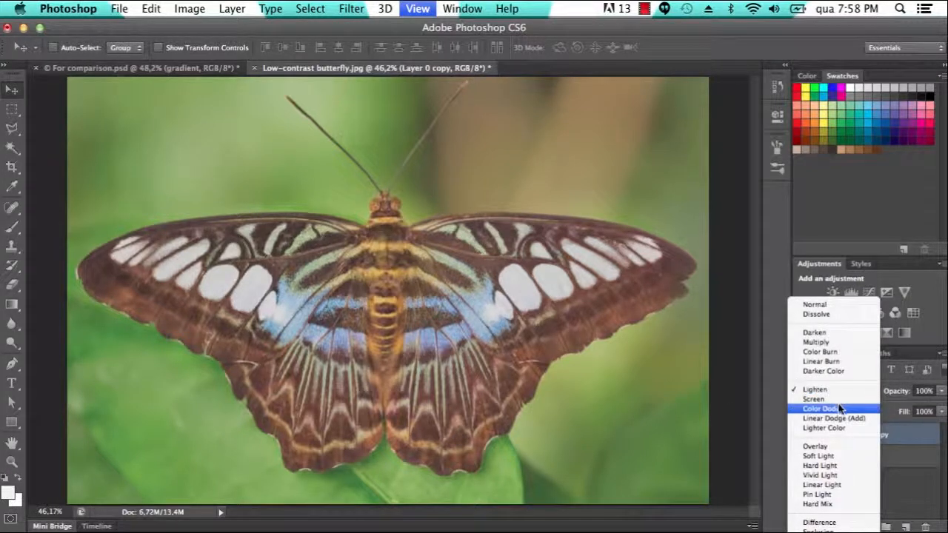
pyautogui.click(841, 465)
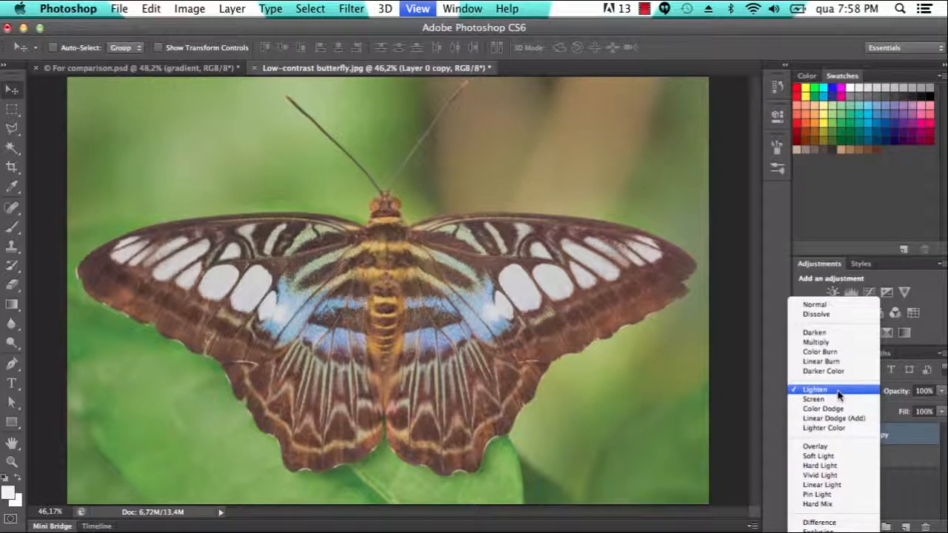
pyautogui.click(845, 449)
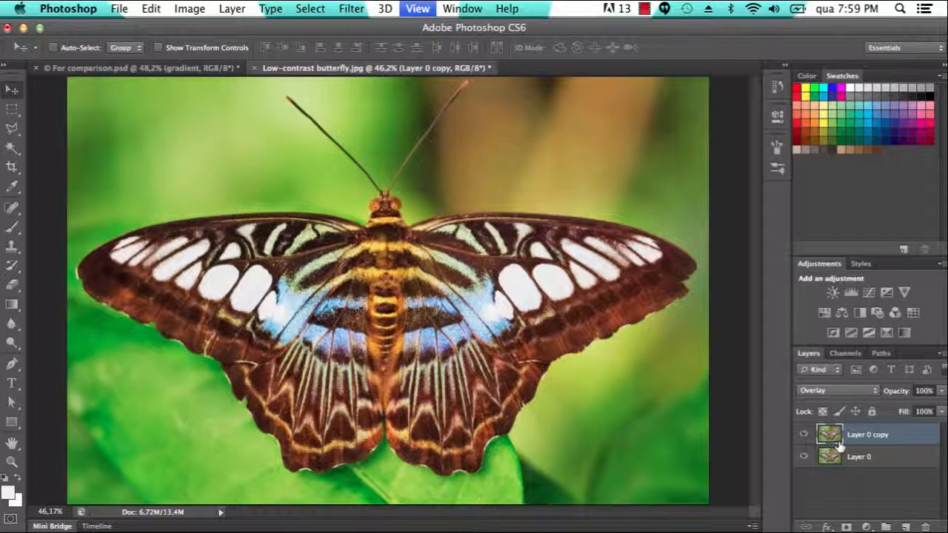
pyautogui.click(804, 436)
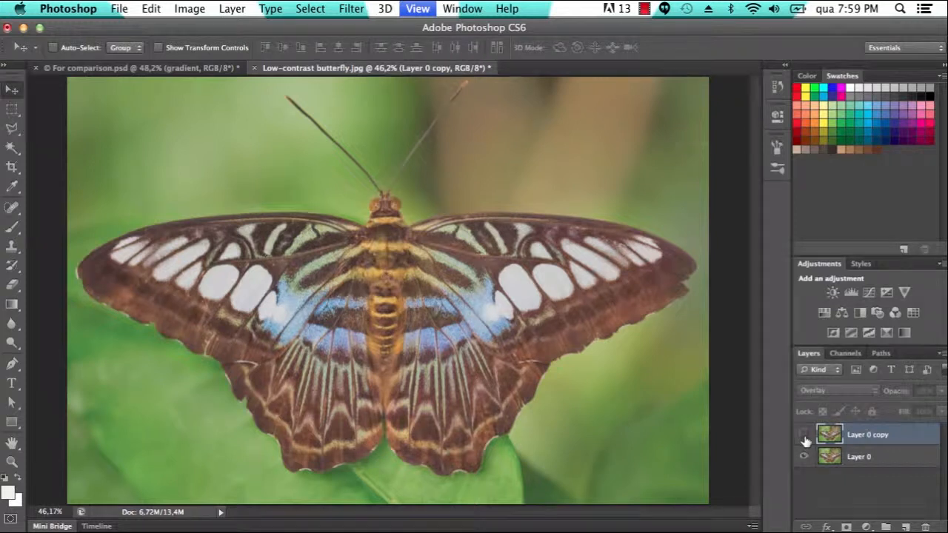
pyautogui.click(804, 435)
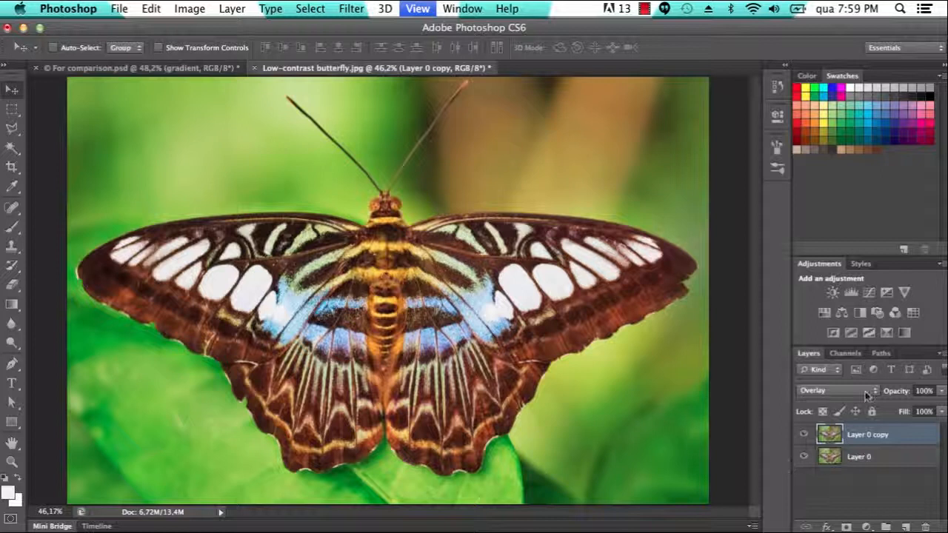
# Delete the Overlay copy of the butterfly layer, leaving only Layer 0
pyautogui.click(861, 458)
pyautogui.click(863, 434)
pyautogui.click(925, 526)
pyautogui.click(588, 226)
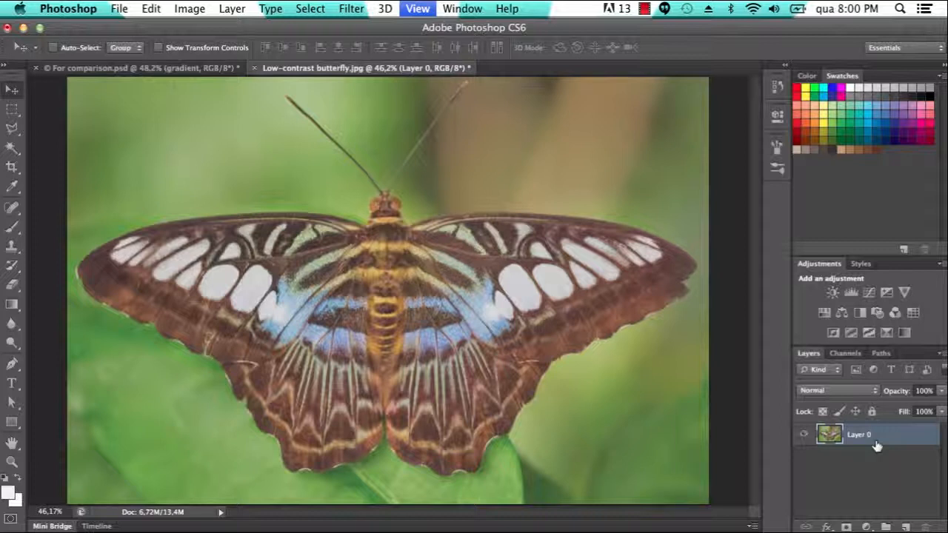
# Duplicate Layer 0 once more and delete the new copy
pyautogui.hotkey('ctrl', 'j')
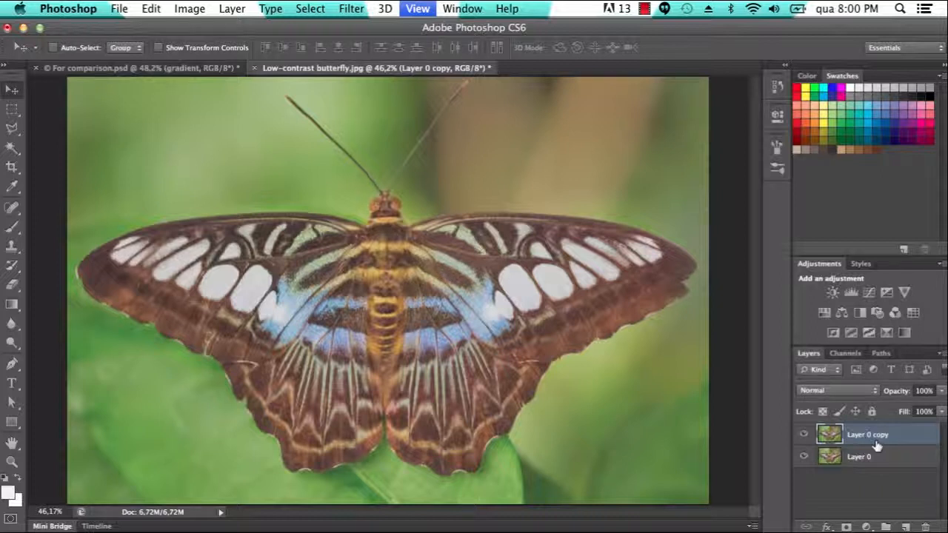
pyautogui.click(925, 527)
pyautogui.click(597, 225)
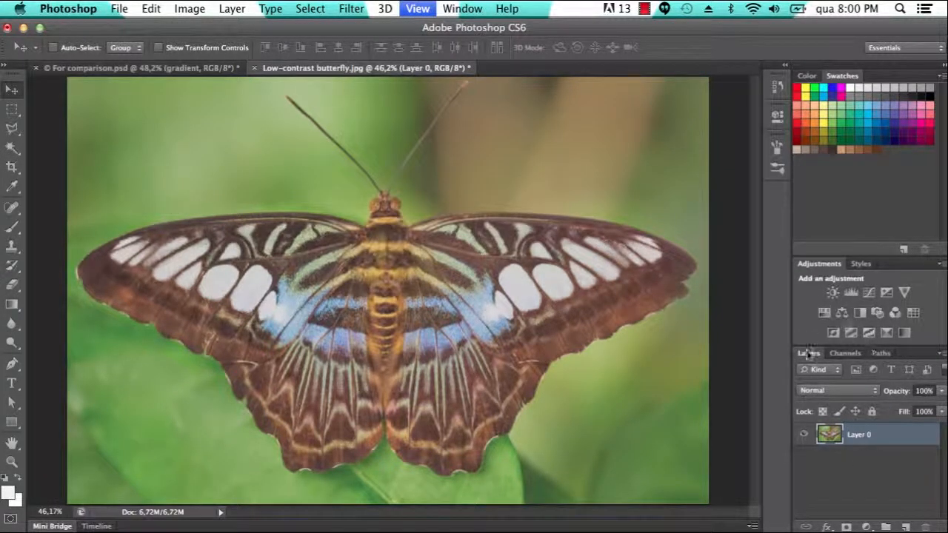
# Add a Brightness/Contrast adjustment layer above Layer 0 with its default settings, and set its blend mode to Overlay
pyautogui.click(833, 292)
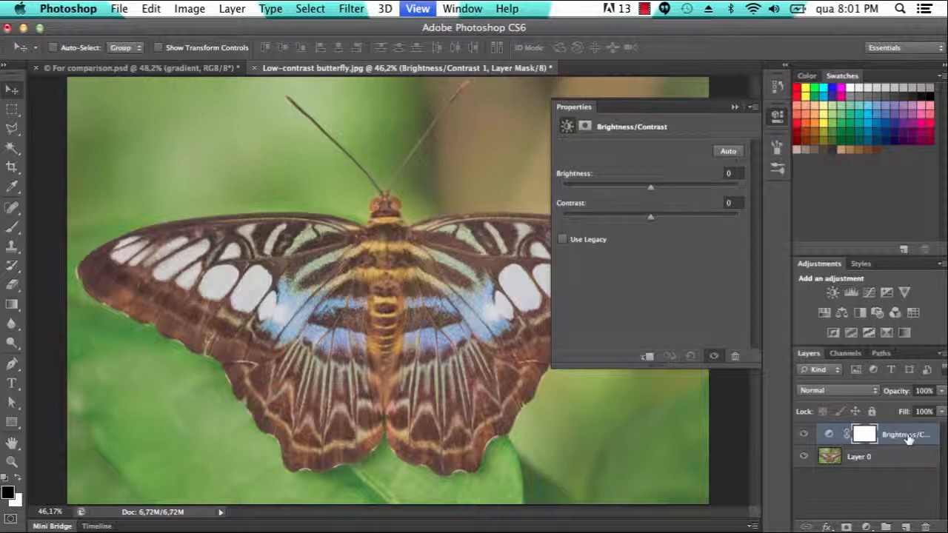
pyautogui.click(734, 107)
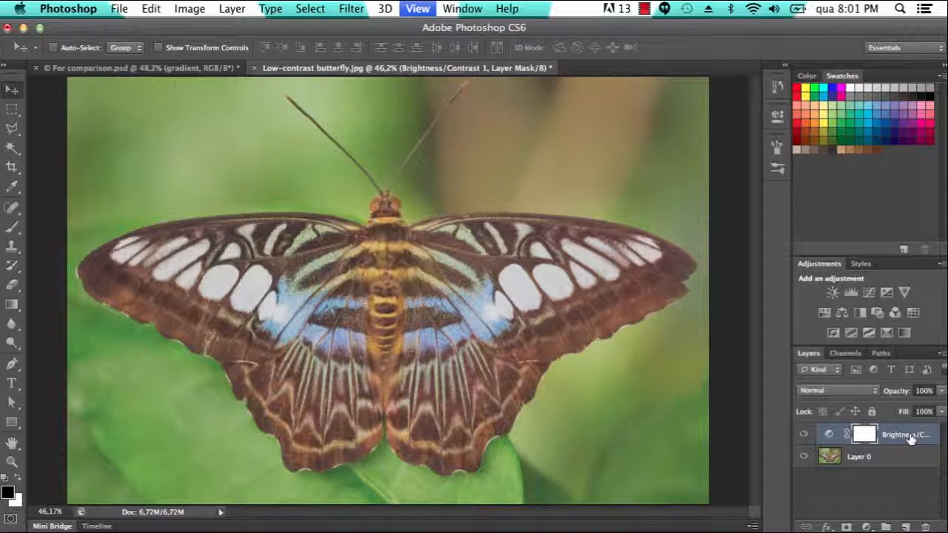
pyautogui.click(854, 392)
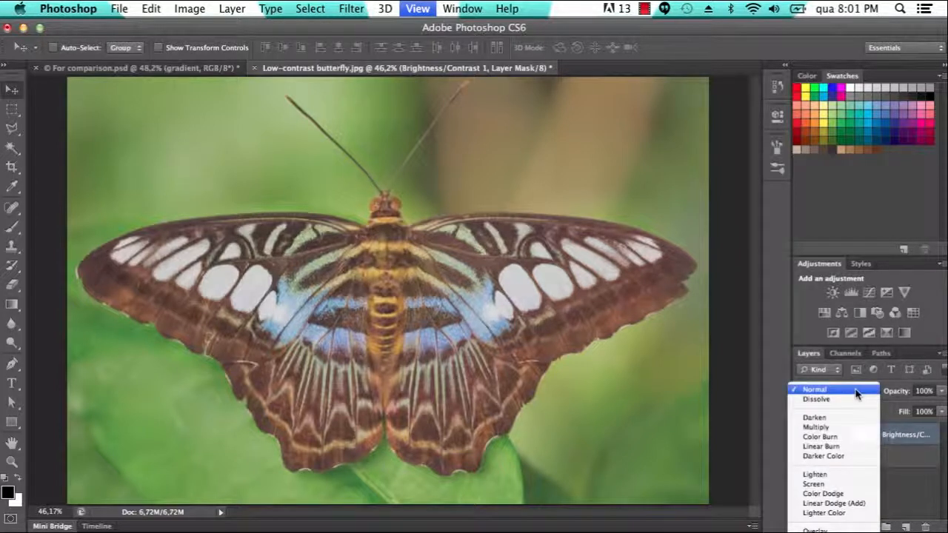
pyautogui.click(859, 393)
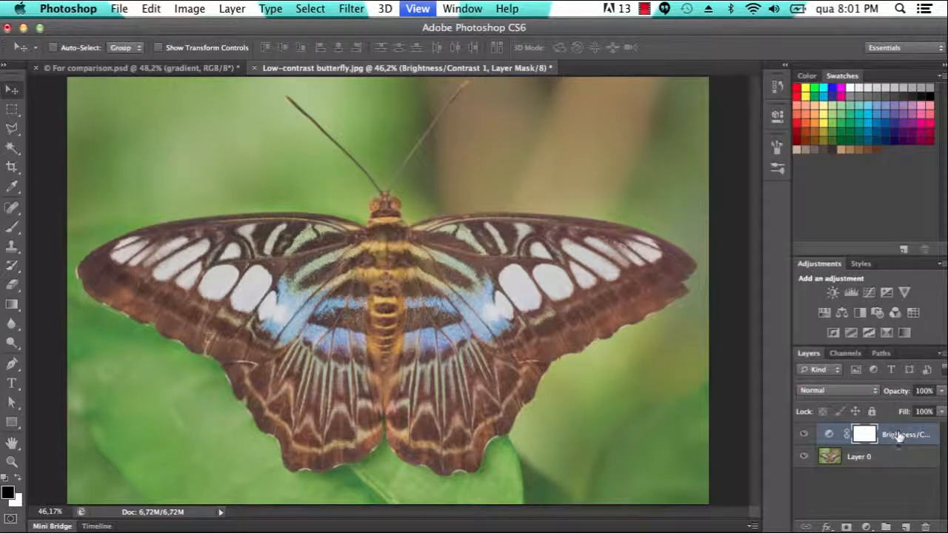
pyautogui.click(856, 390)
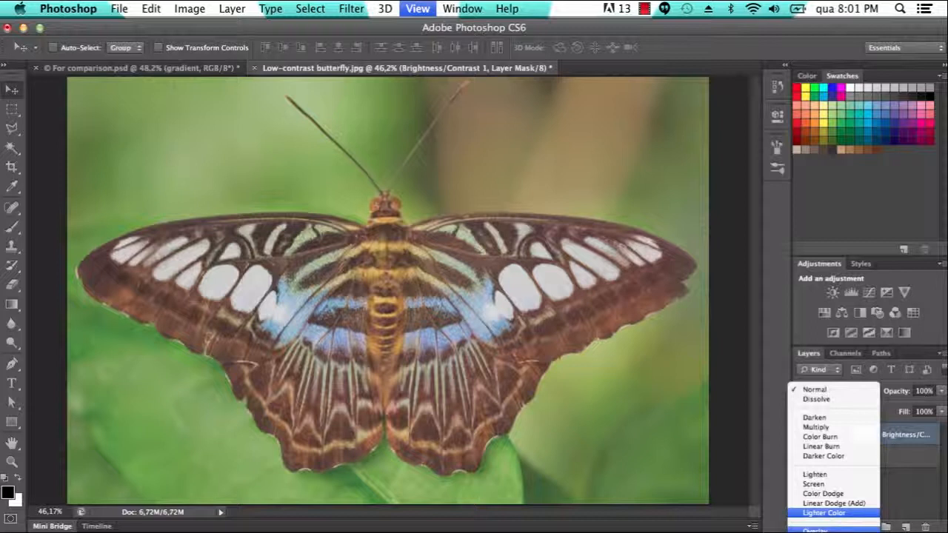
pyautogui.click(851, 519)
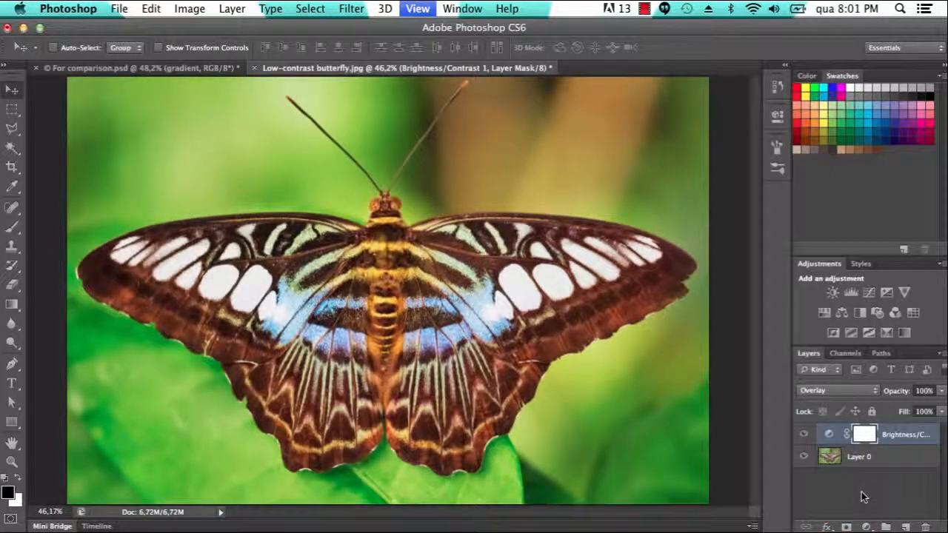